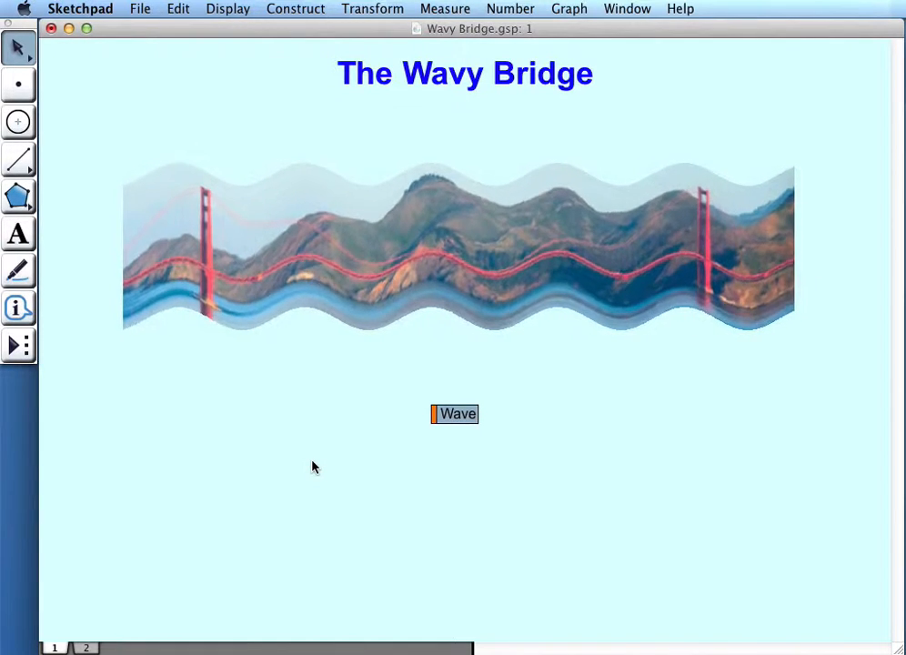
Switch to blank page 2 of the sketch and open the Curve Fitting section of the Picture Gallery
left_click(84, 648)
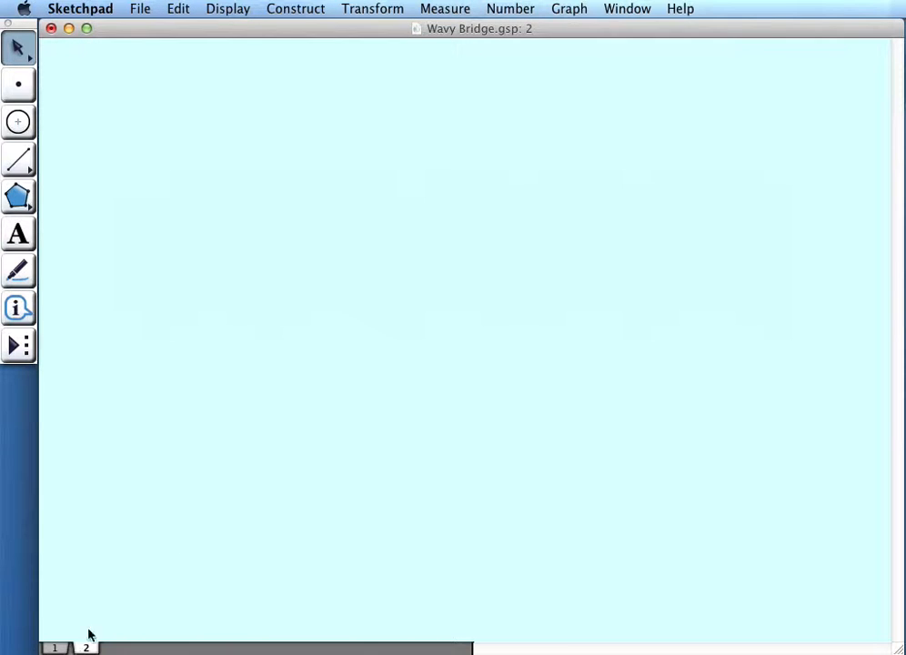
left_click(683, 9)
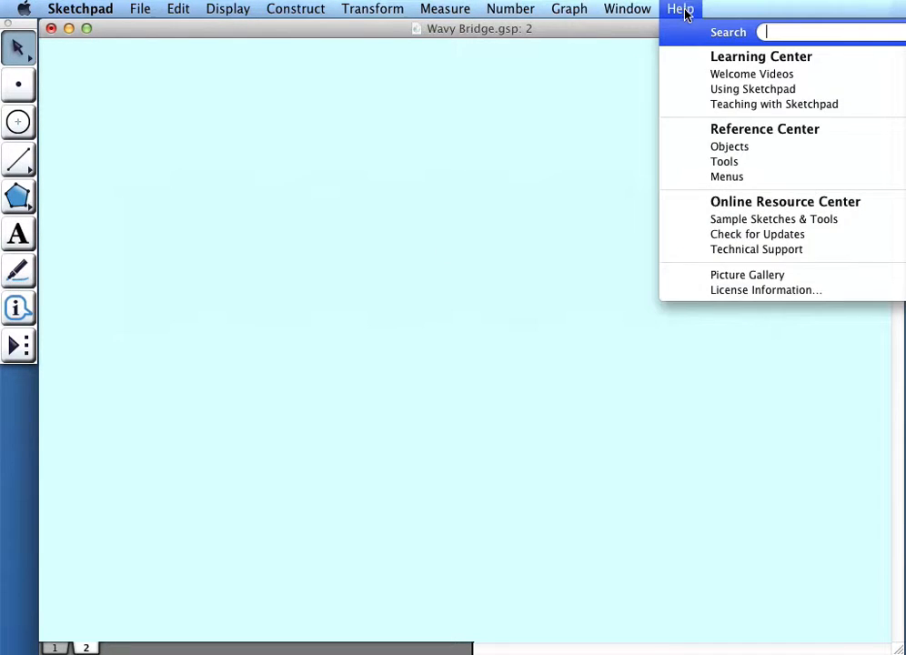
left_click(746, 275)
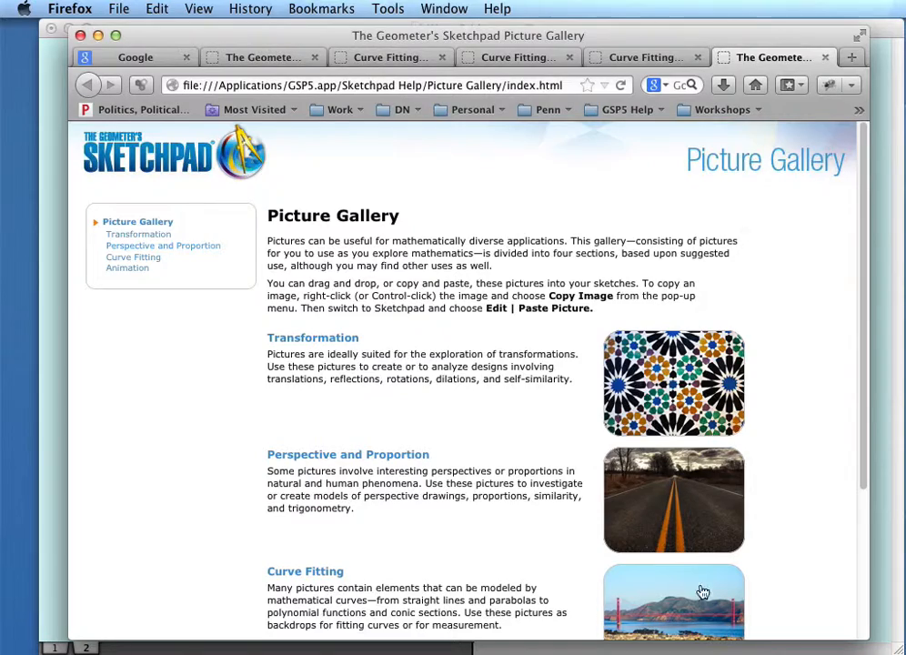
left_click(698, 601)
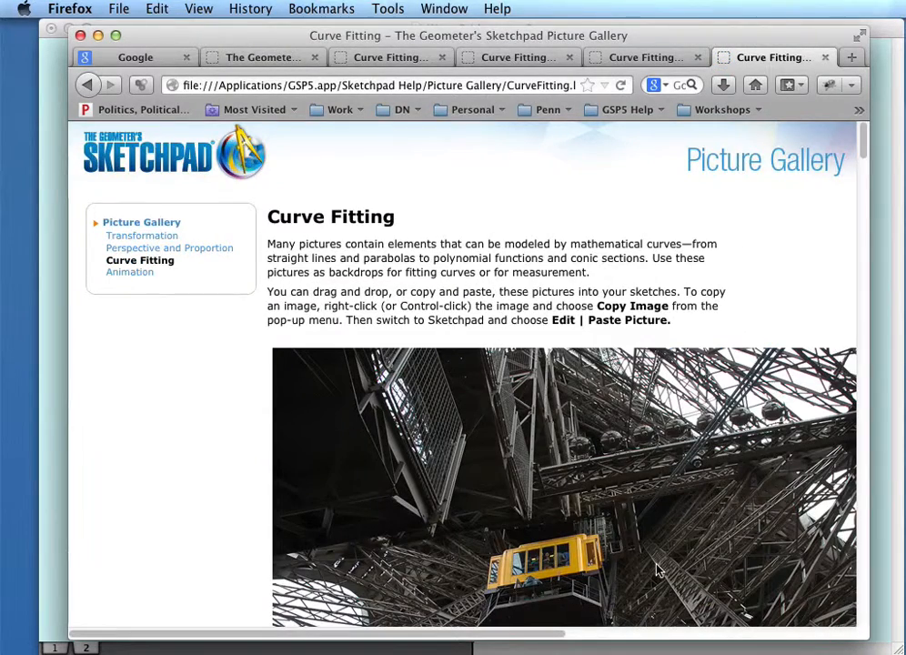
Copy the Golden Gate Bridge image from the Curve Fitting gallery page
scroll(655, 568, "down", 10)
scroll(659, 571, "down", 4)
right_click(601, 480)
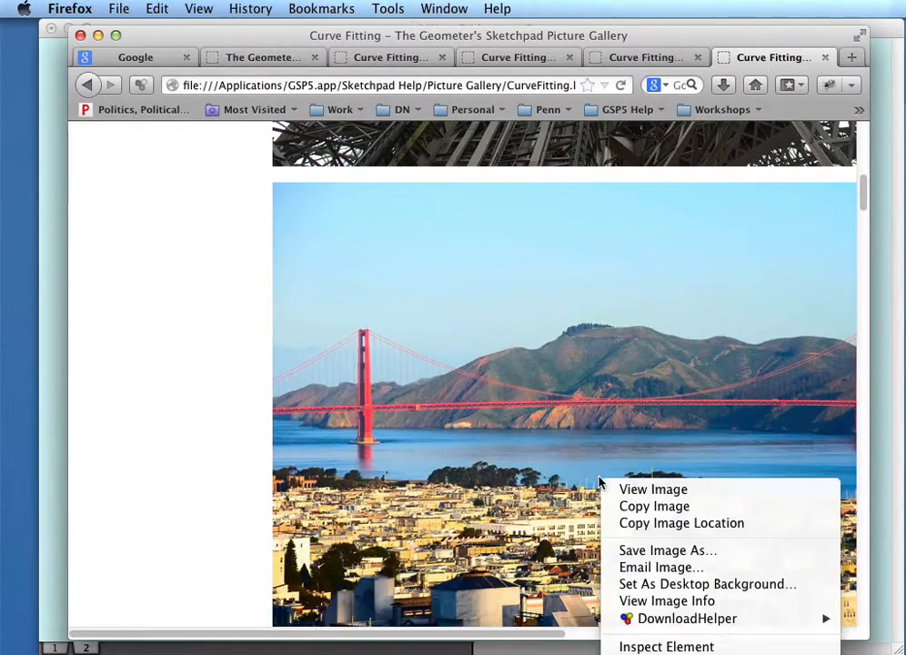
left_click(666, 514)
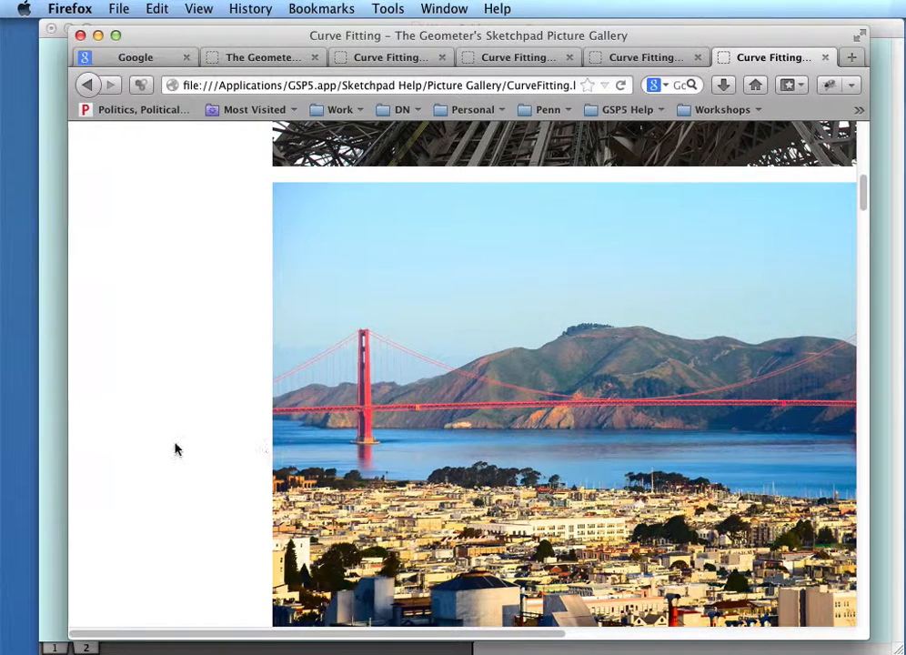
Return to Sketchpad, paste the bridge picture onto page 2, and move it up so the whole picture fits in view
left_click(54, 332)
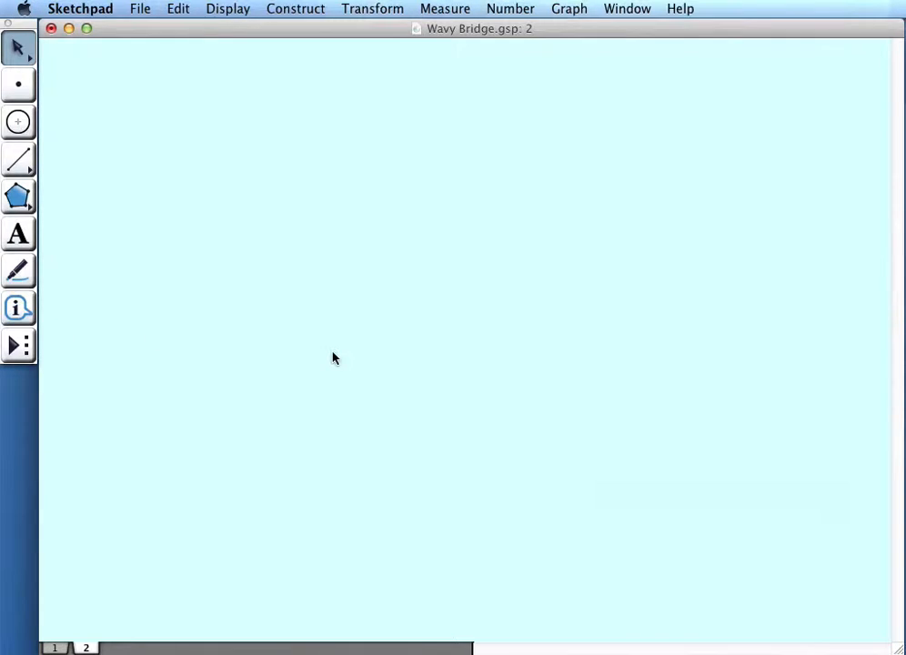
left_click(169, 9)
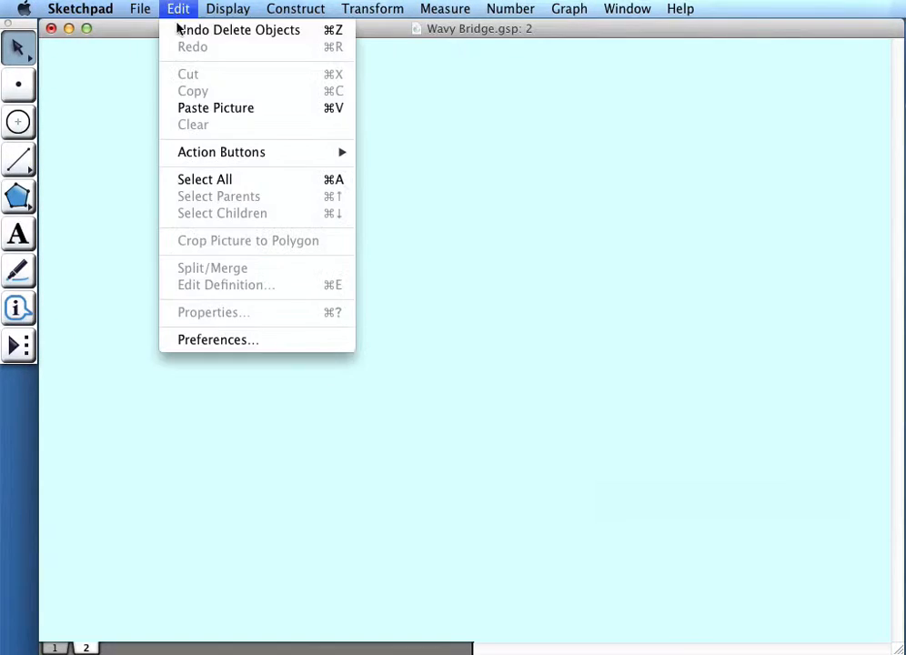
left_click(241, 108)
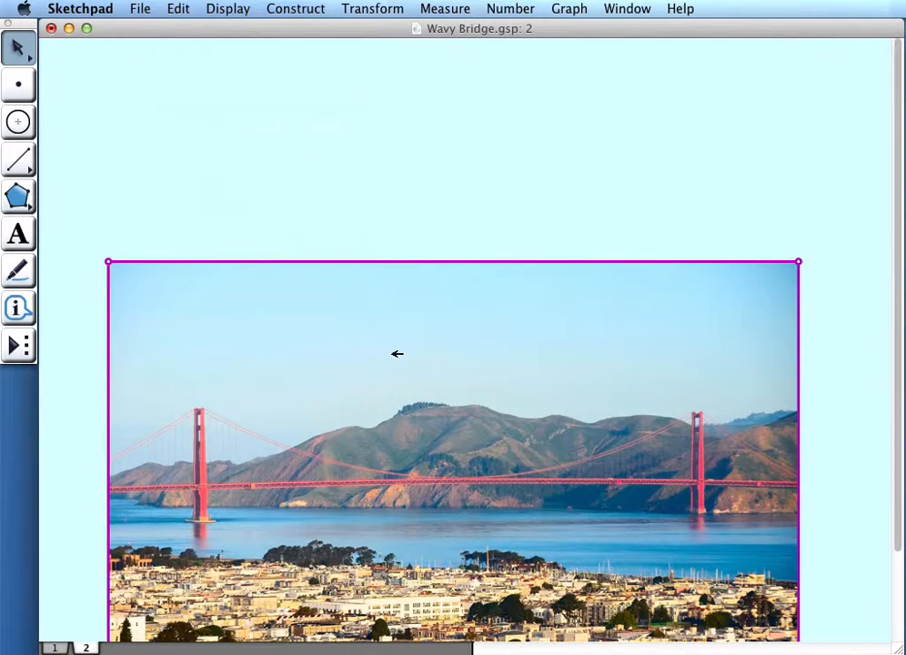
left_click_drag(396, 354, 411, 186)
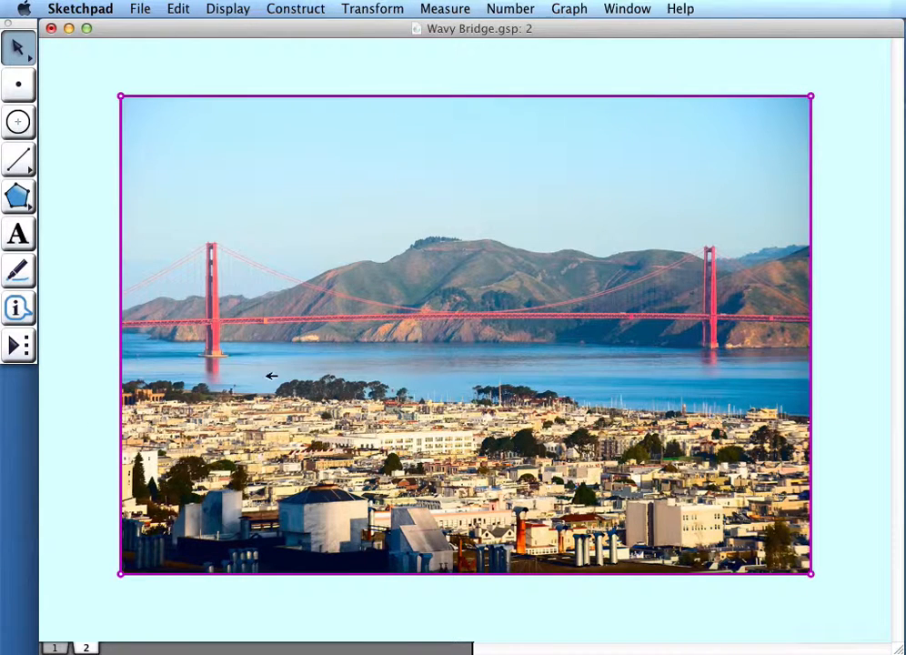
Construct a four-sided polygon with edges over the bridge's horizontal band, extending past both sides of the picture
left_click(18, 196)
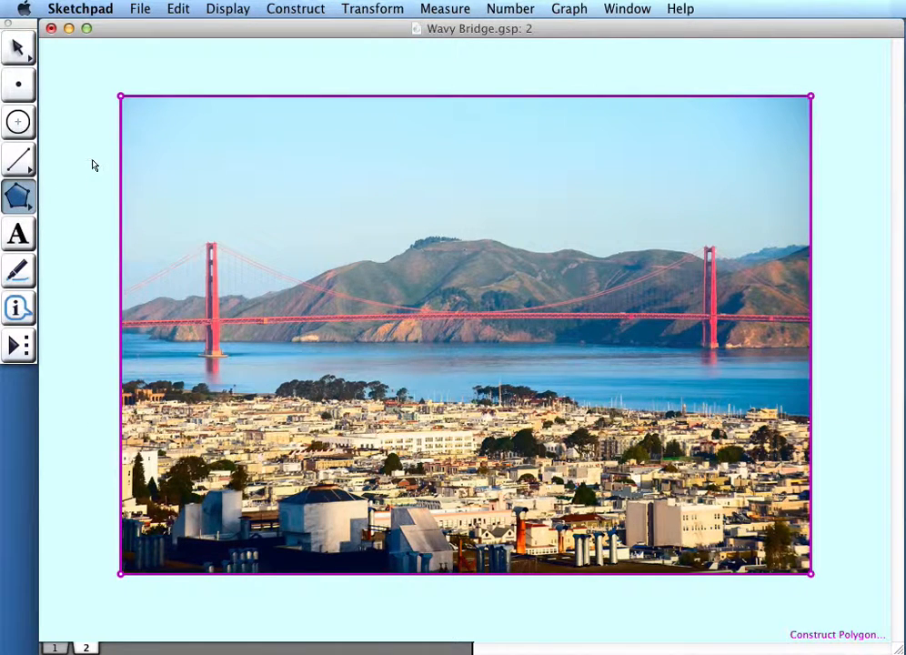
left_click(71, 212)
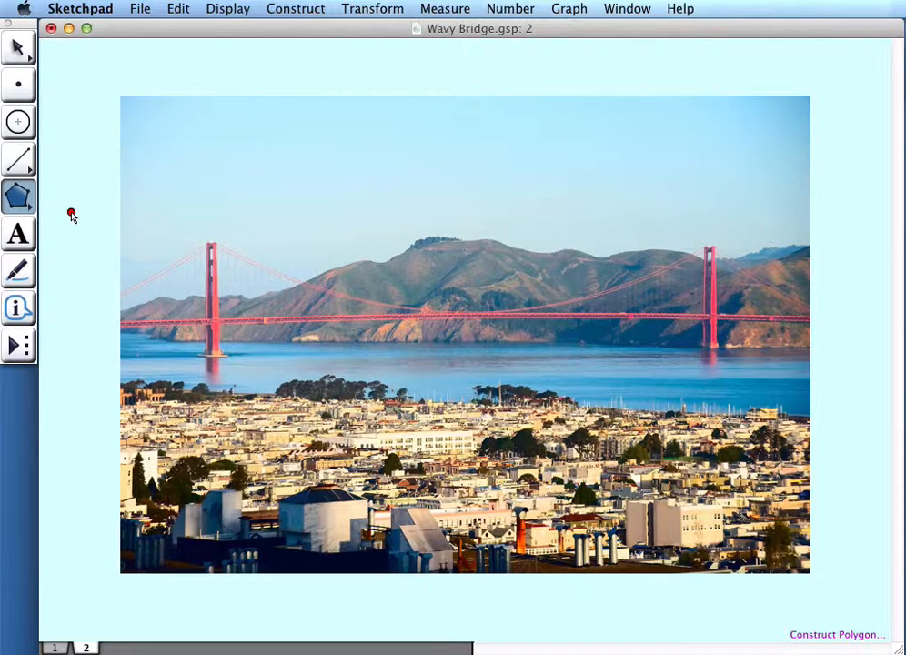
left_click(843, 213)
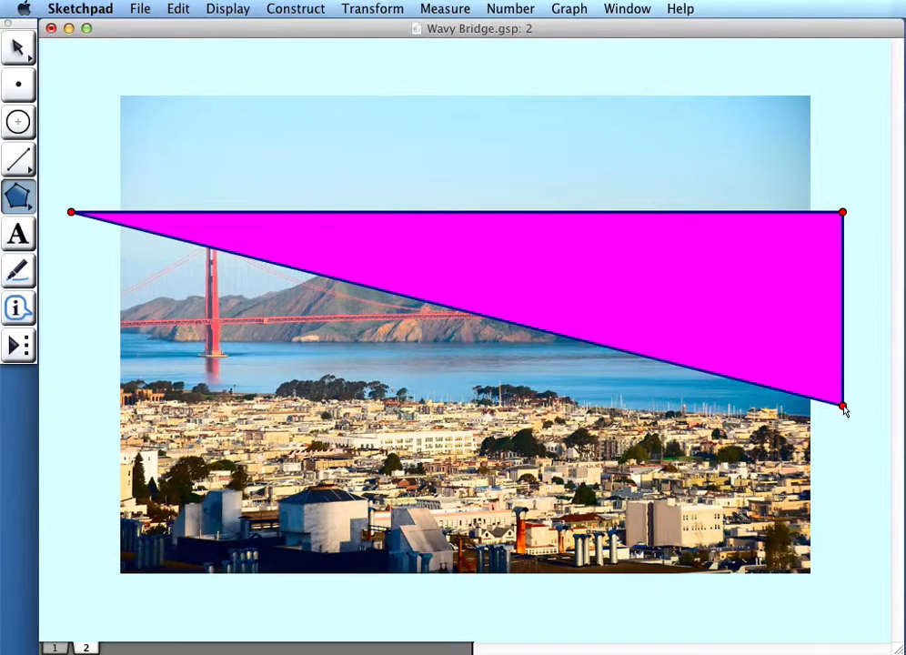
left_click(843, 405)
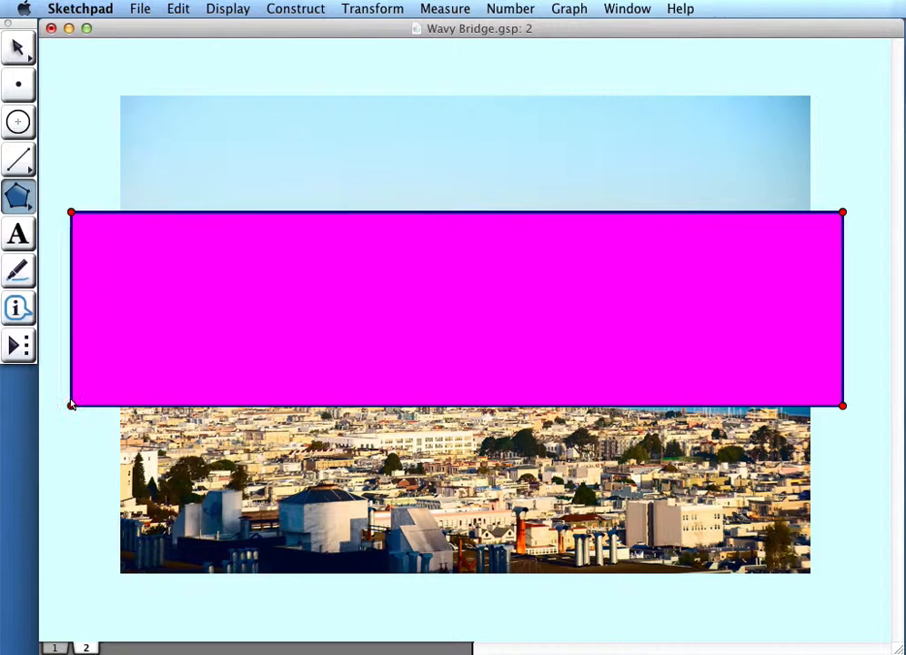
left_click(71, 406)
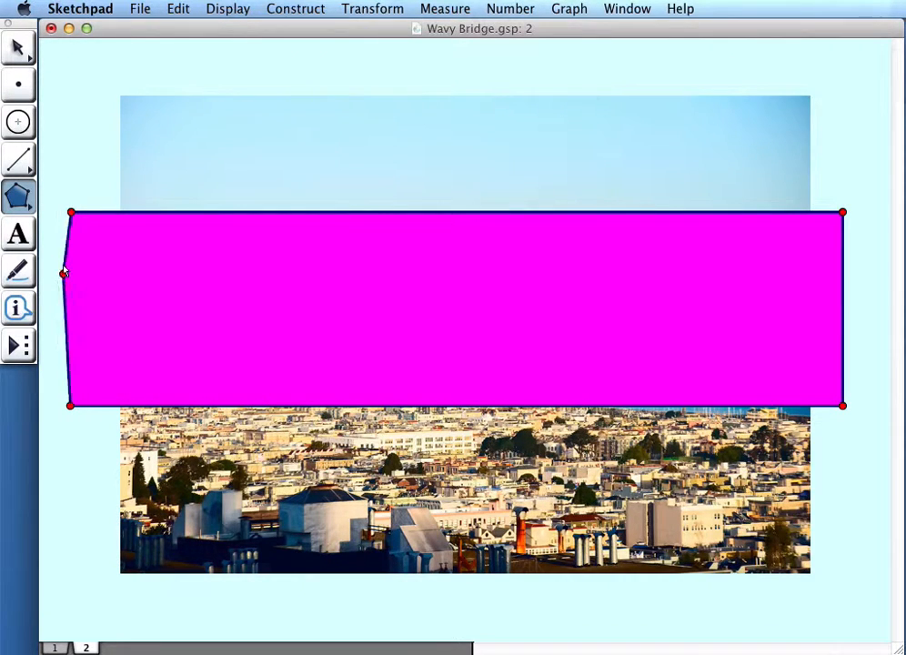
left_click(71, 213)
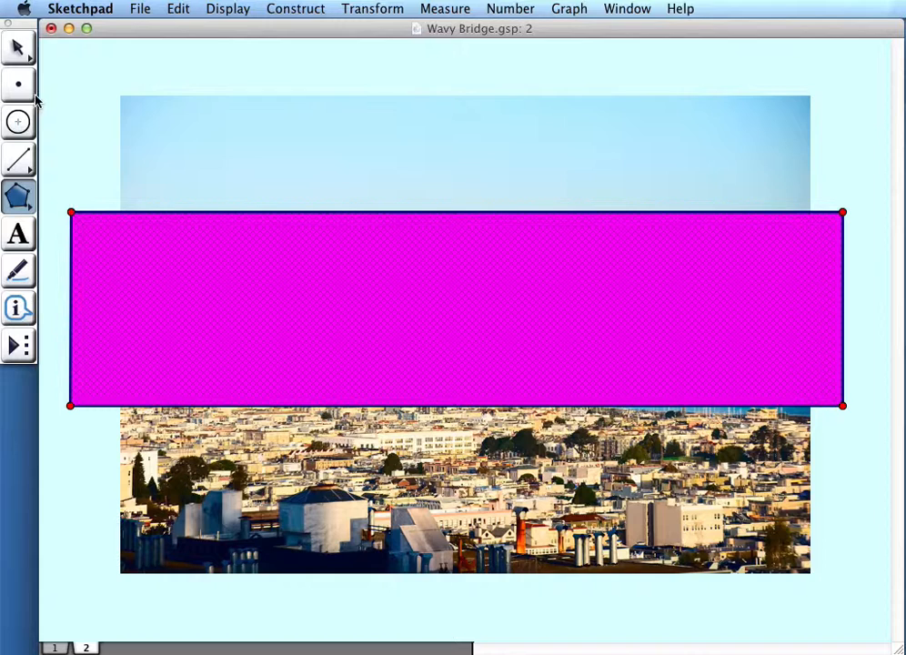
Crop the bridge picture to the quadrilateral
left_click(18, 48)
left_click(288, 161)
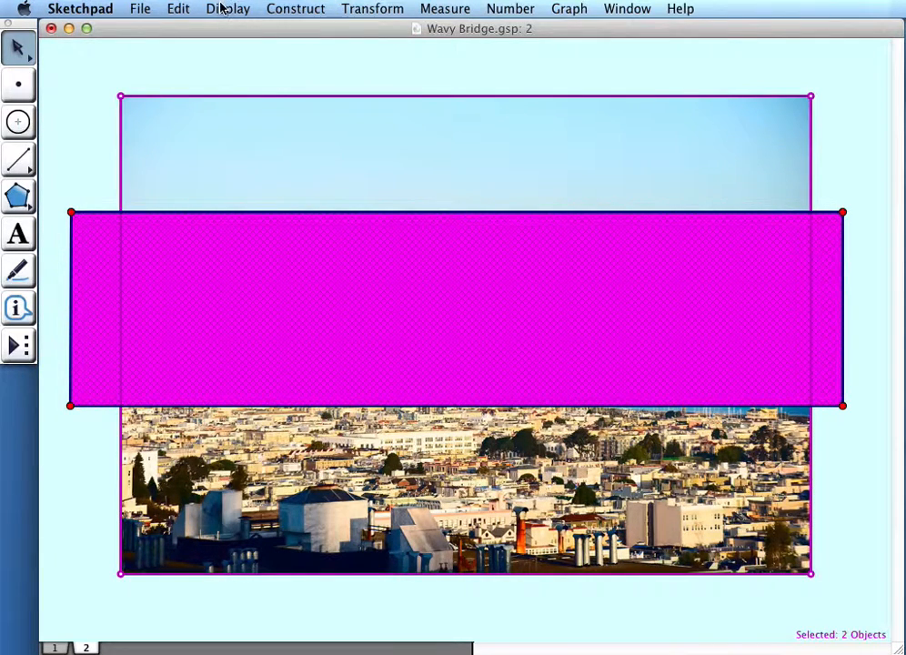
left_click(182, 11)
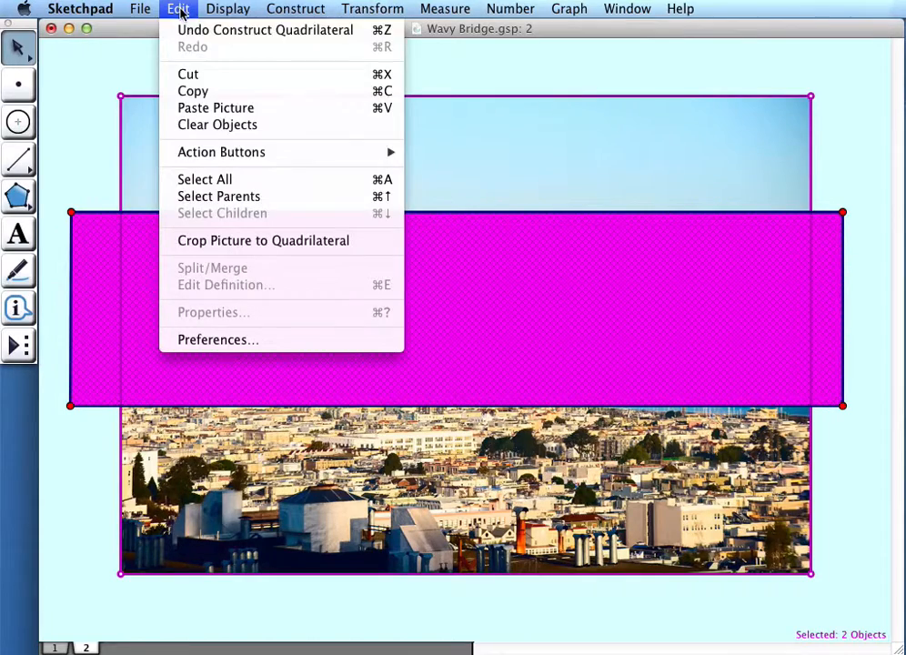
left_click(248, 241)
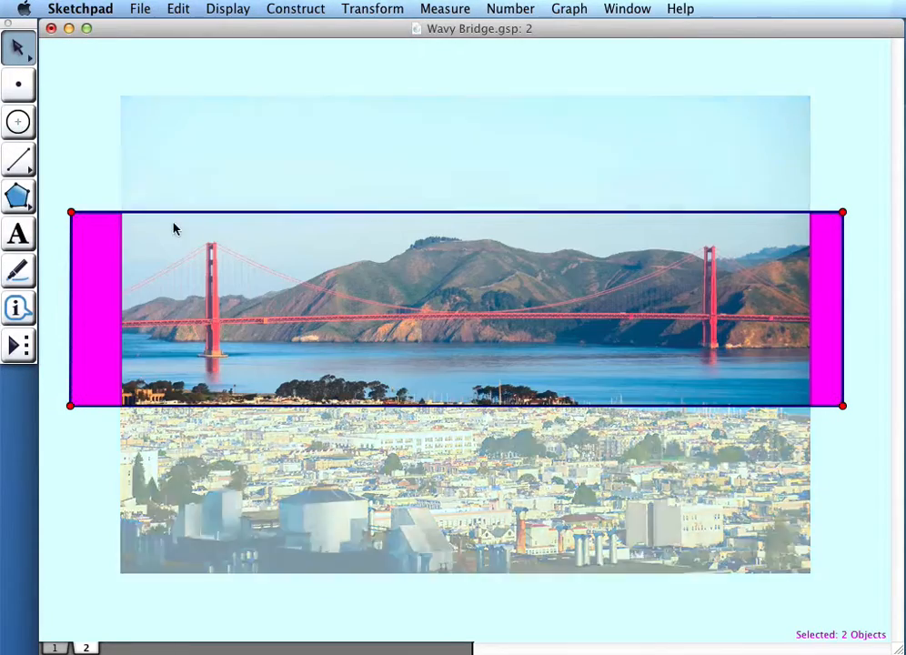
Hide the cropping quadrilateral with all its sides and vertices, and move the cropped picture to the upper part of the page
left_click_drag(855, 448, 829, 471)
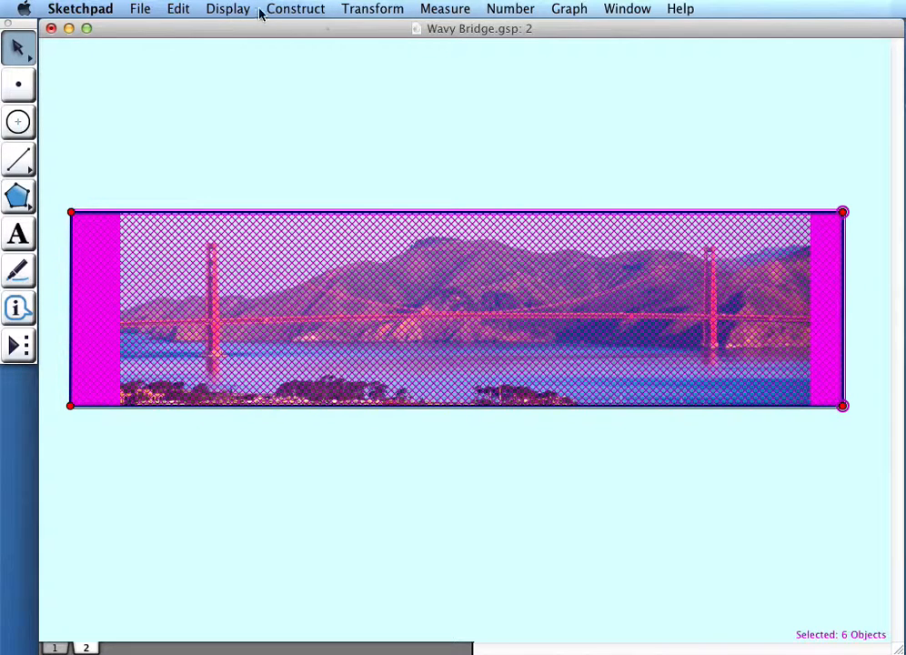
left_click(232, 9)
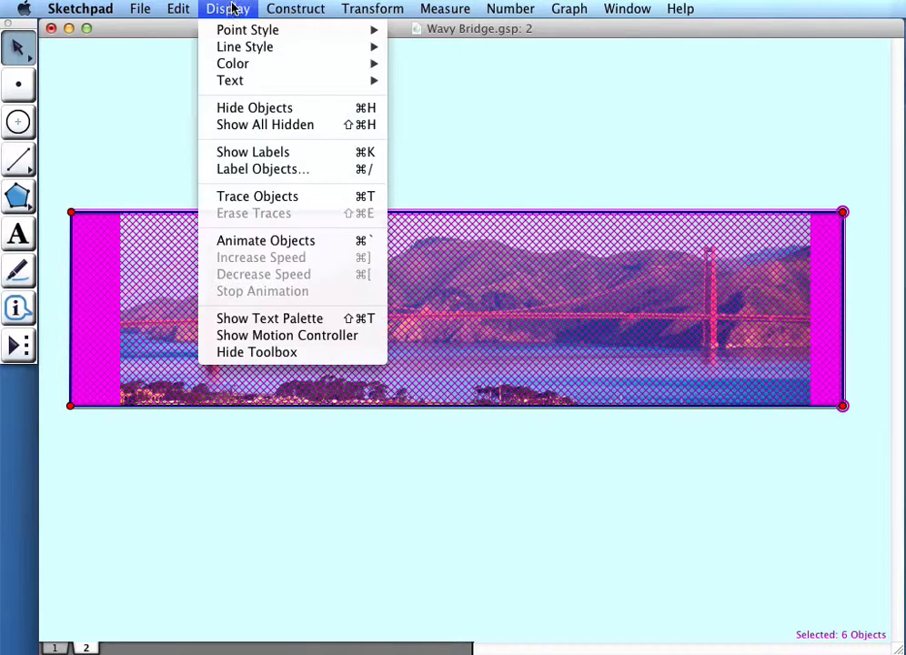
left_click(247, 107)
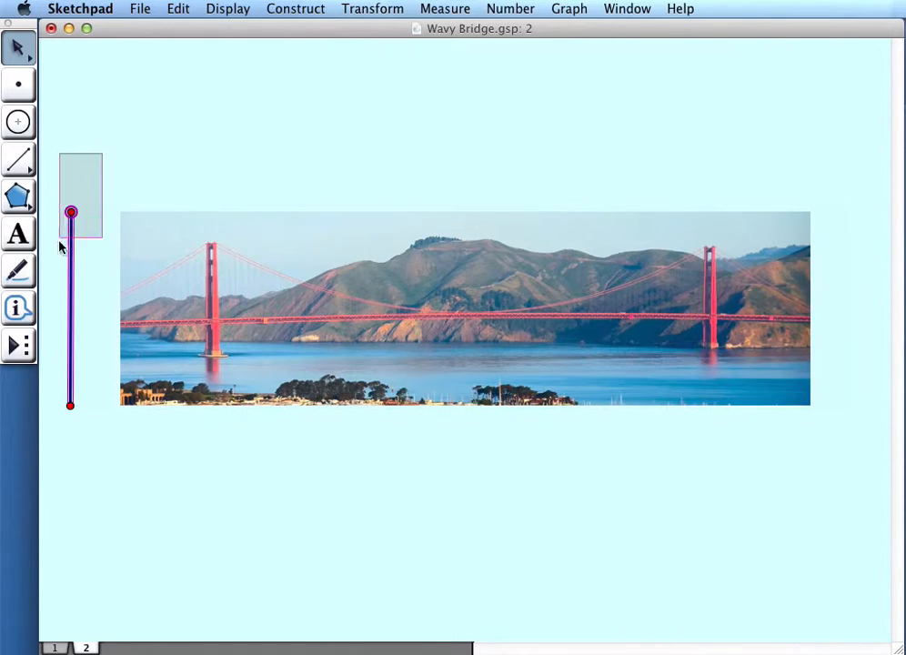
left_click_drag(58, 242, 45, 409)
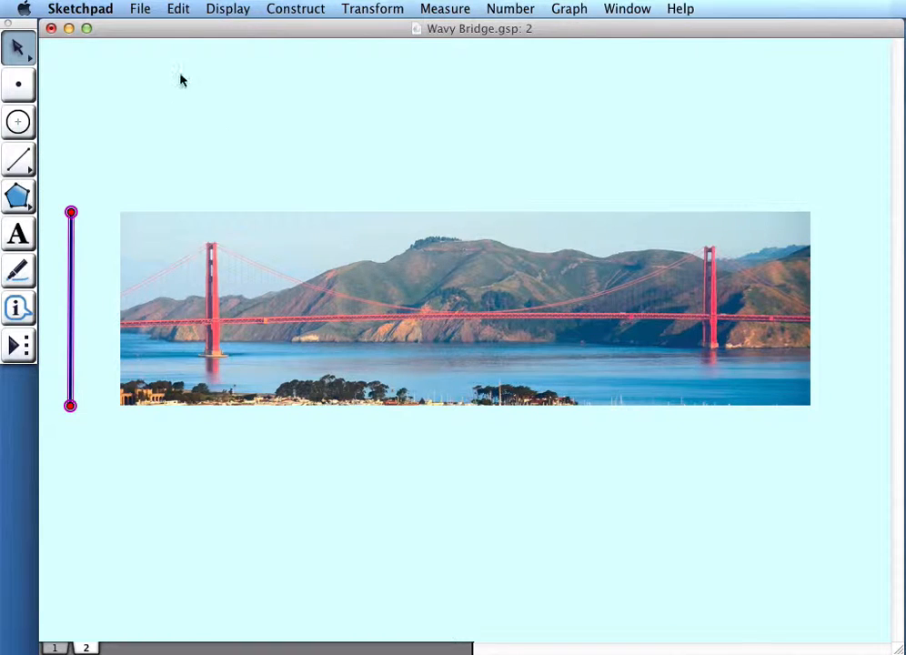
left_click(238, 9)
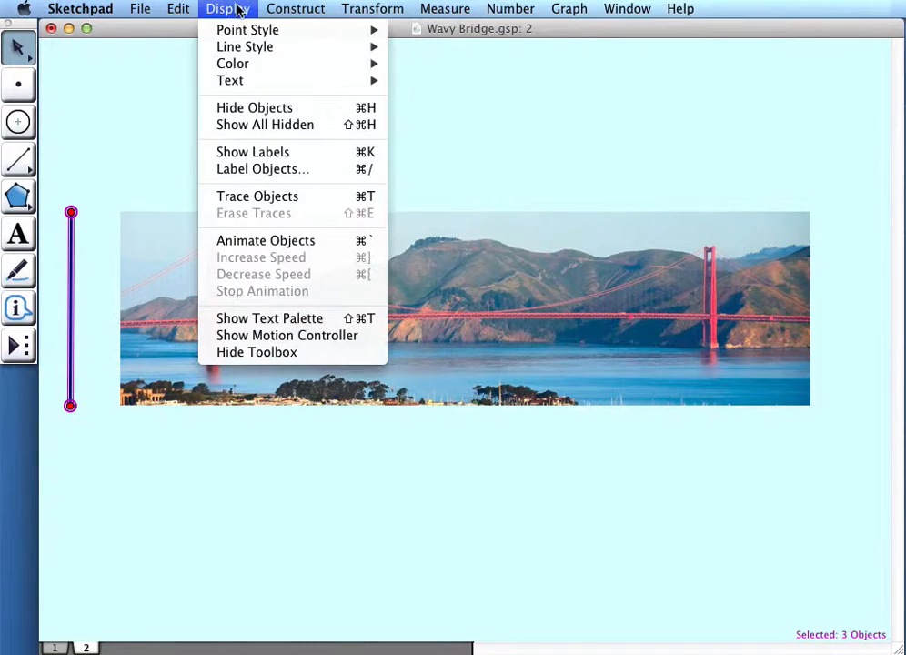
left_click(269, 108)
left_click_drag(457, 354, 466, 245)
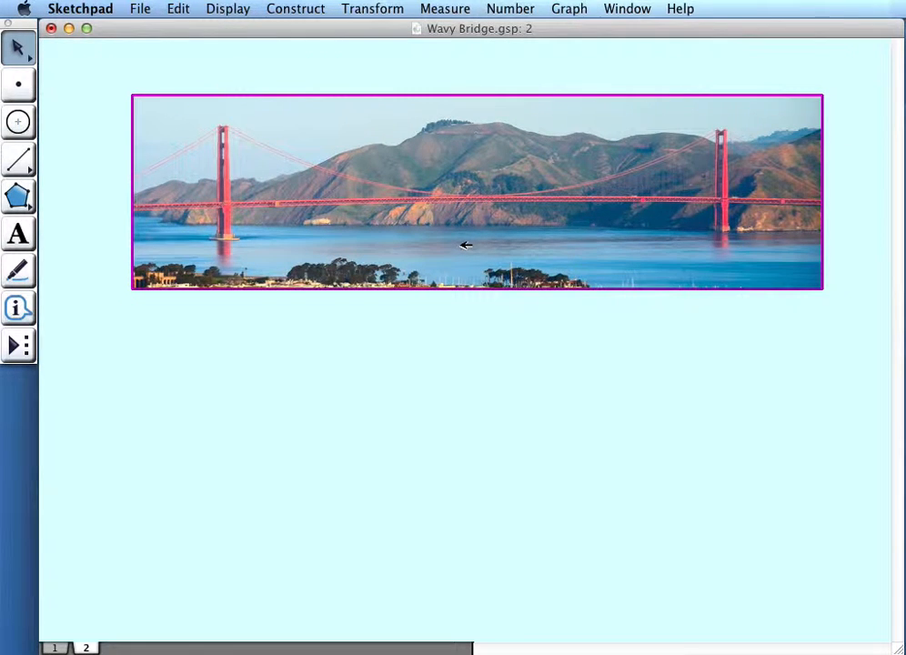
Start plotting a new function and enter sin(x) as its expression
left_click(578, 11)
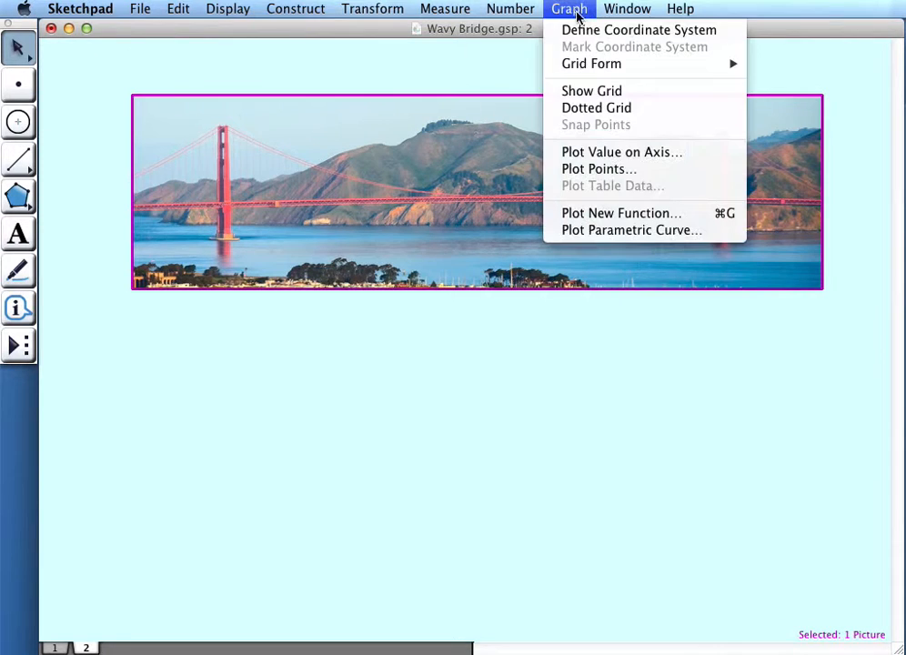
left_click(651, 215)
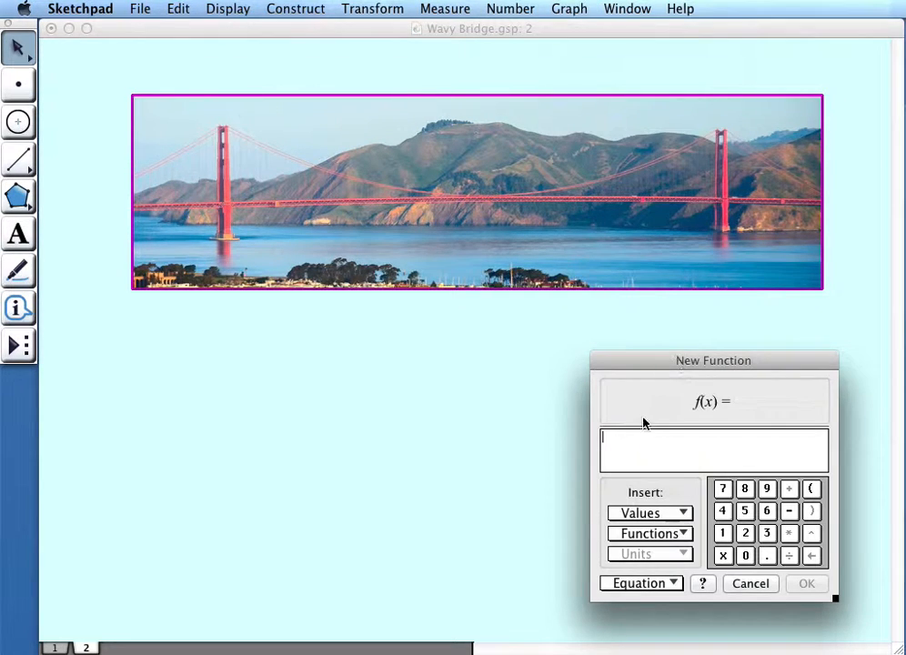
type("sin(x")
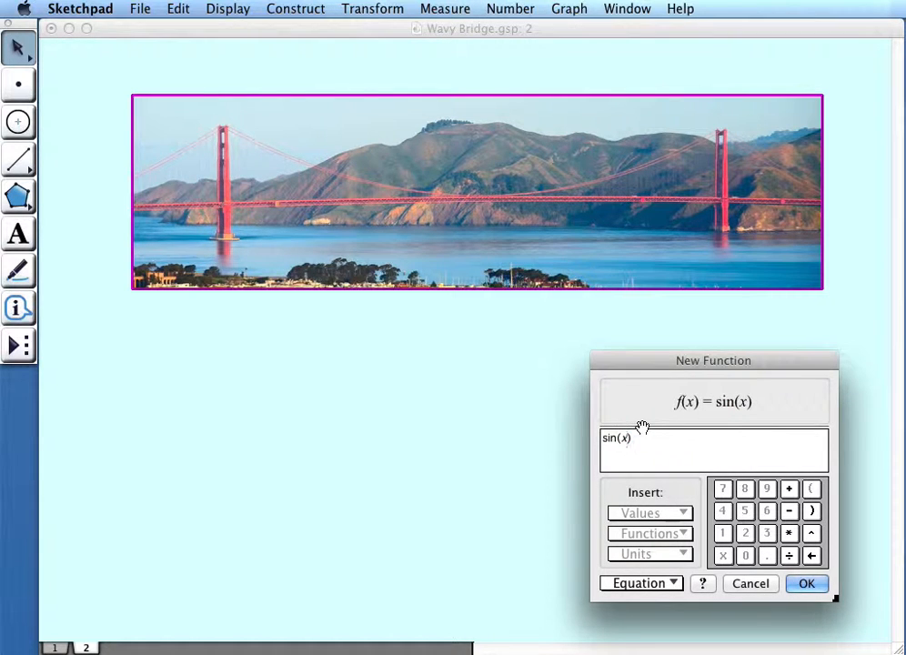
Create a unitless parameter named a and insert it as a multiplier in front of sin(x)
key("Left")
key("Left")
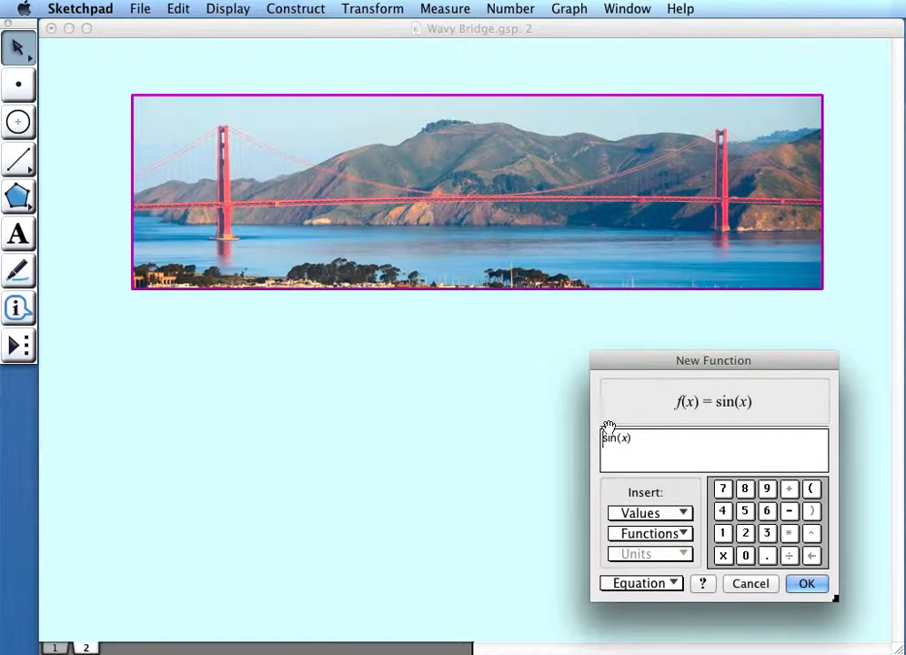
left_click(659, 516)
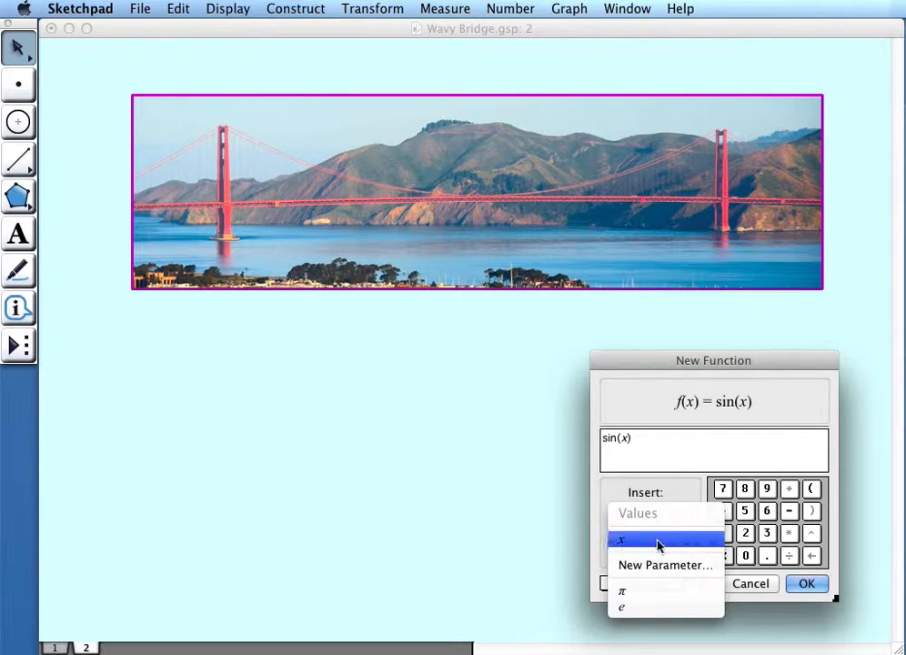
left_click(660, 573)
type("a")
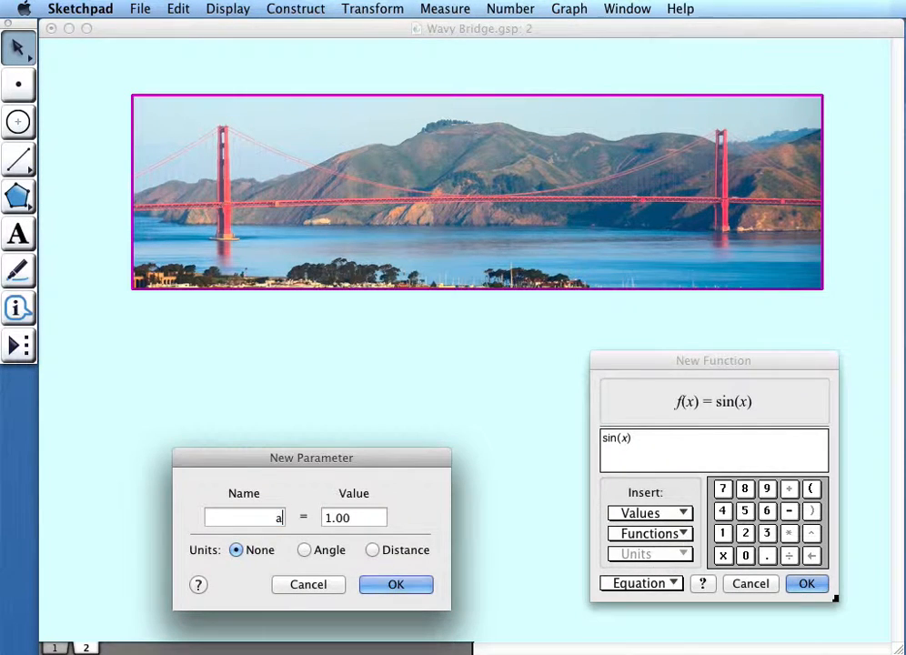
left_click(397, 591)
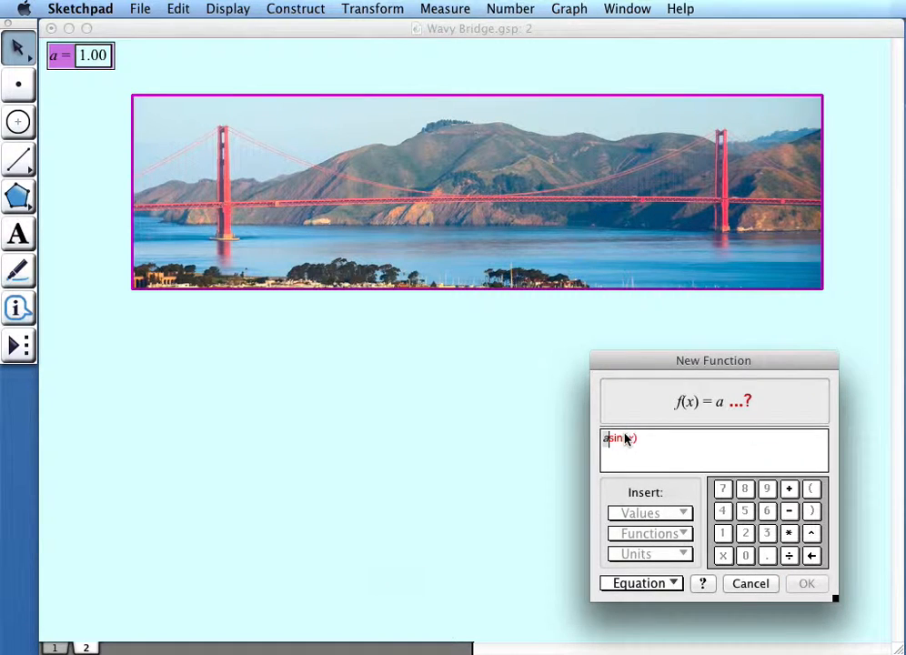
type("*")
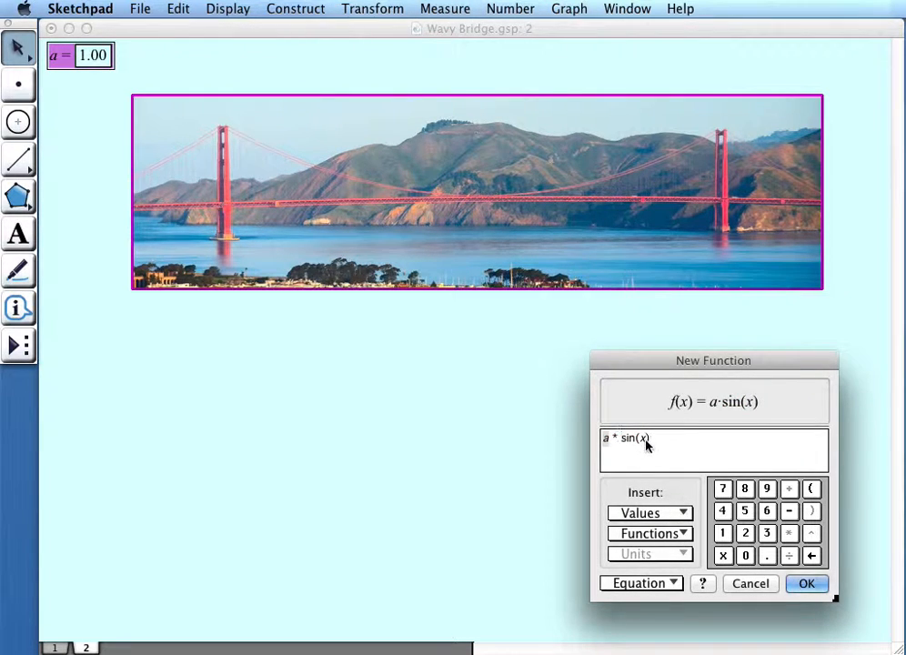
Subtract a new unitless parameter h from x inside the sine and plot f(x) = a·sin(x − h)
left_click(651, 461)
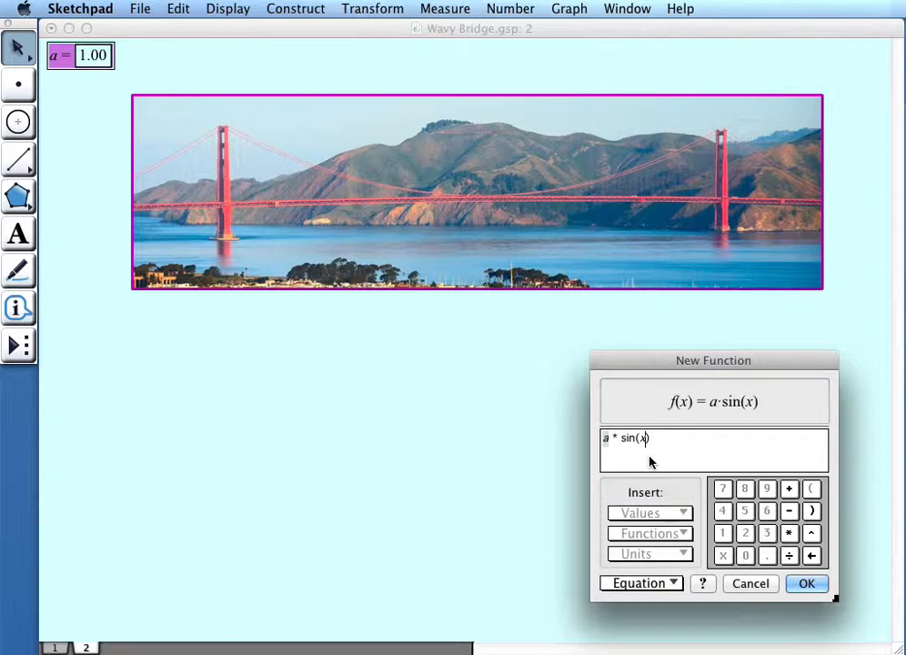
key("Left")
type("-")
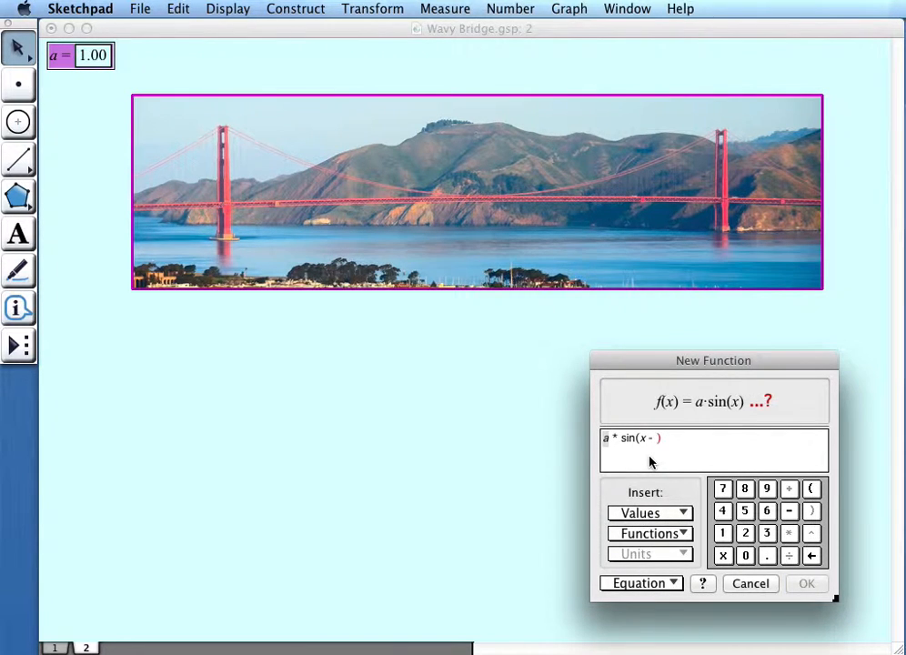
left_click(673, 520)
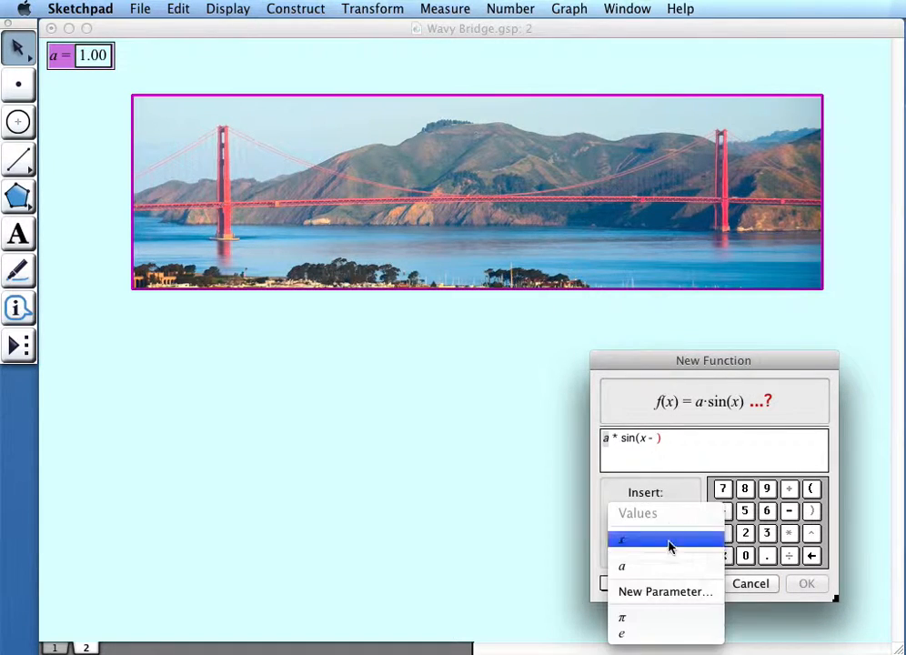
left_click(671, 597)
type("h")
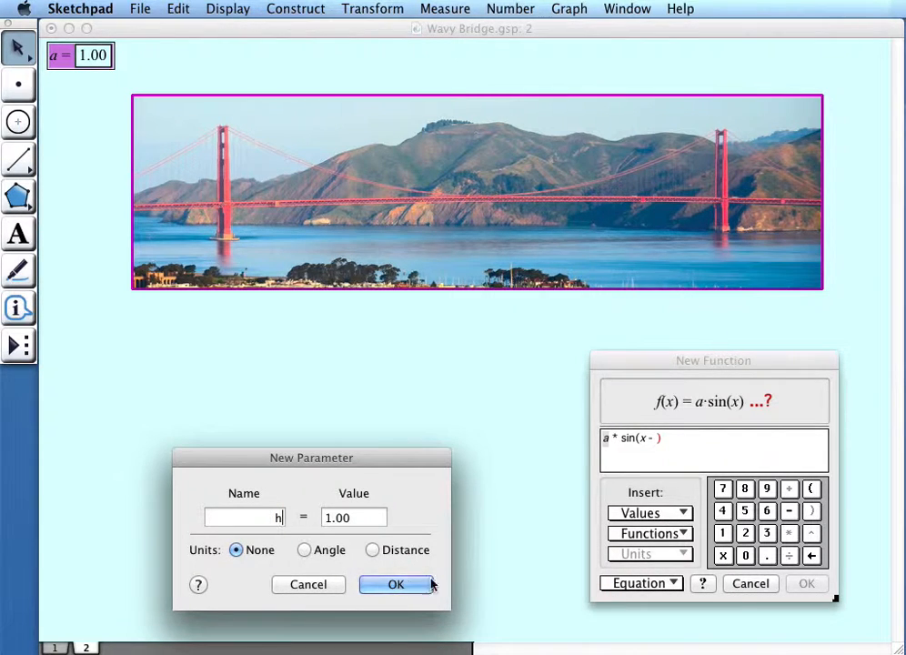
left_click(415, 586)
left_click(806, 583)
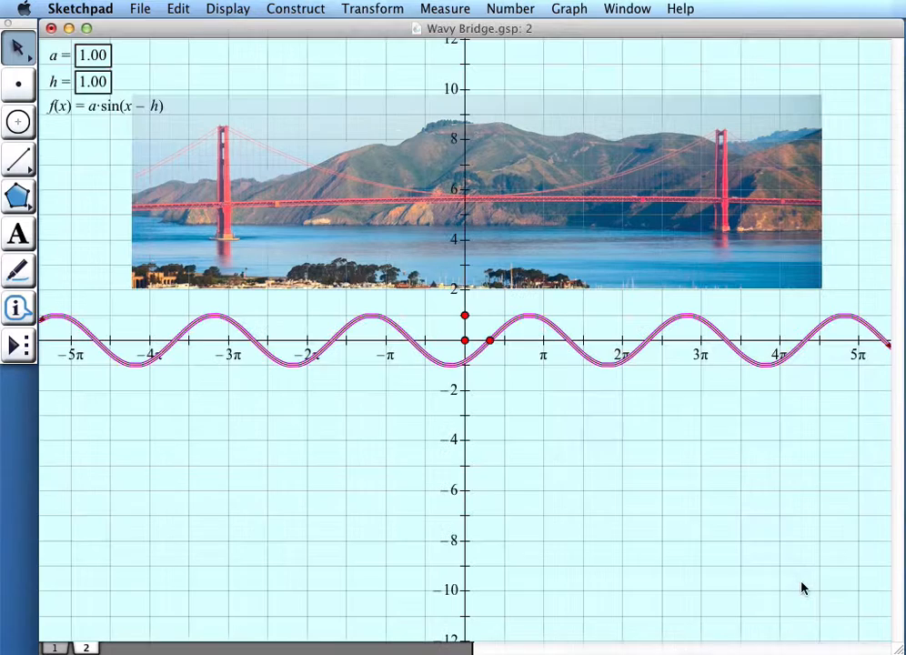
Hide the grid and move the coordinate axes so the y-axis runs left of the bridge picture and the x-axis lies below it
left_click(570, 9)
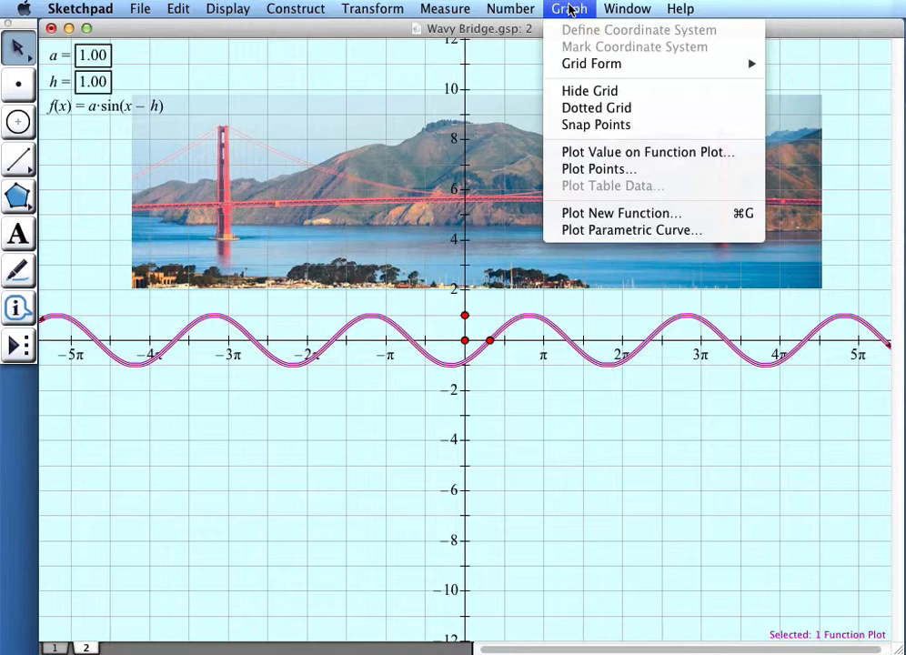
left_click(591, 90)
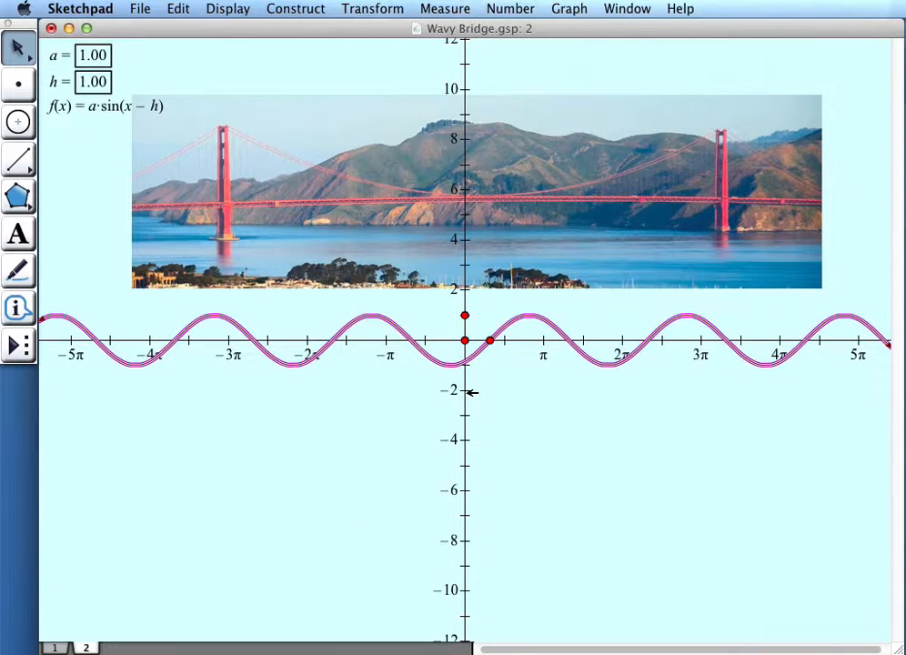
left_click_drag(467, 392, 84, 473)
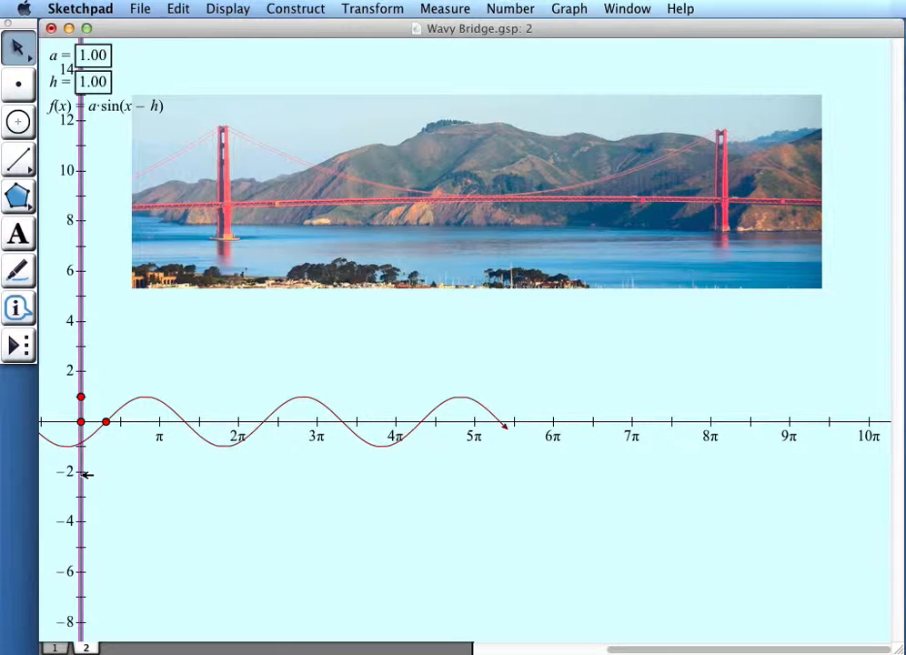
Move parameters a and h and the function equation below the x-axis near 8π, and extend the sine plot past 10π
left_click_drag(119, 128, 94, 30)
left_click_drag(119, 105, 717, 566)
left_click(792, 516)
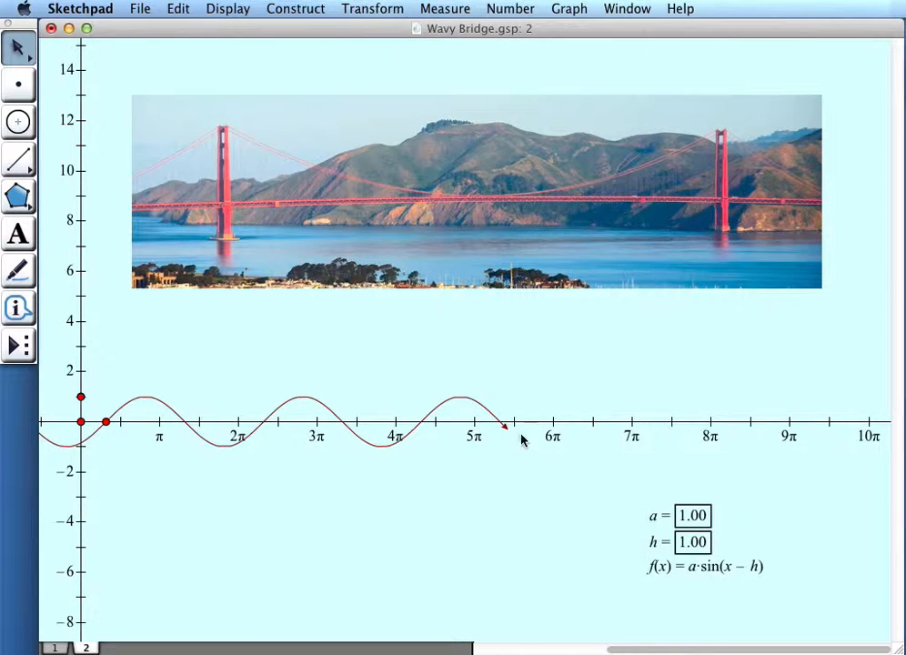
left_click_drag(506, 427, 905, 536)
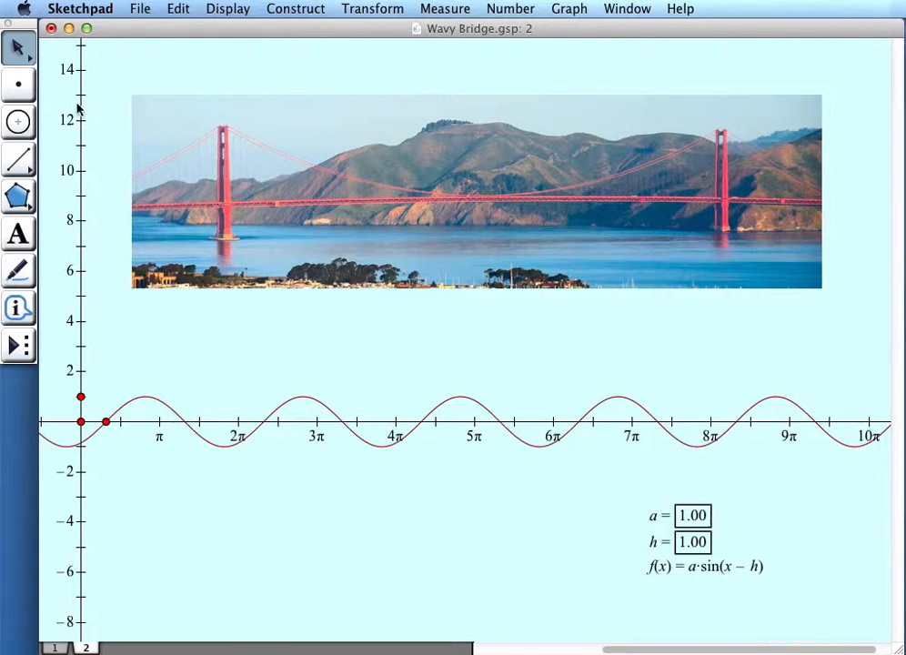
Construct a free point between the picture and the sine curve at about x = 15.84 and measure its abscissa
left_click(17, 90)
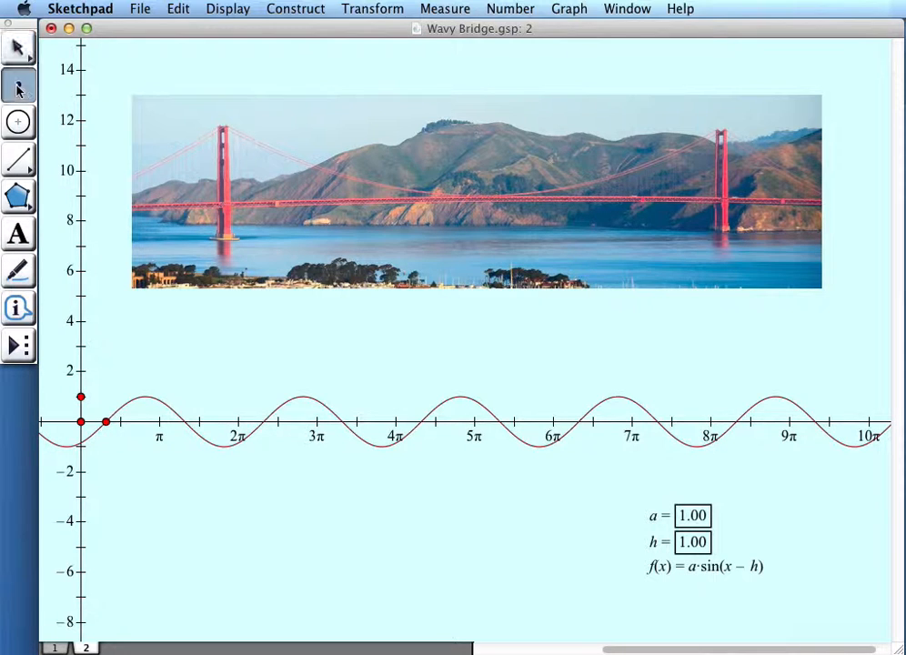
left_click(477, 344)
left_click(18, 45)
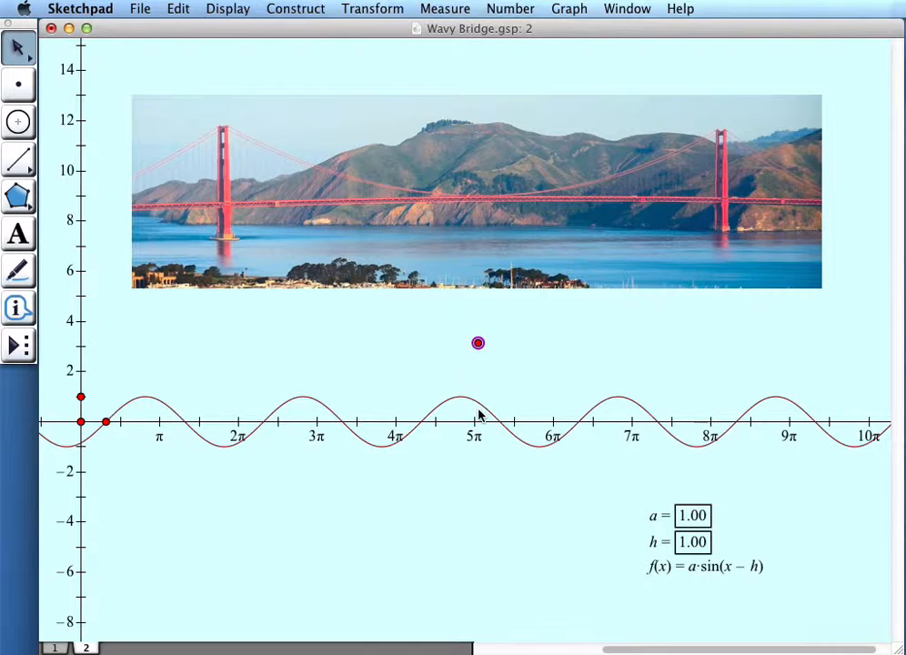
left_click(464, 9)
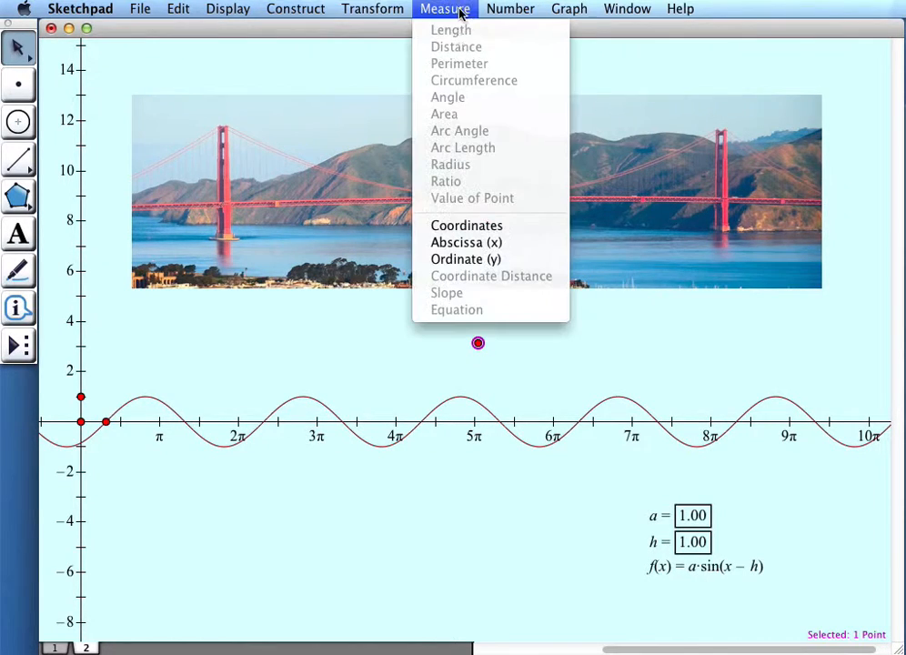
left_click(498, 243)
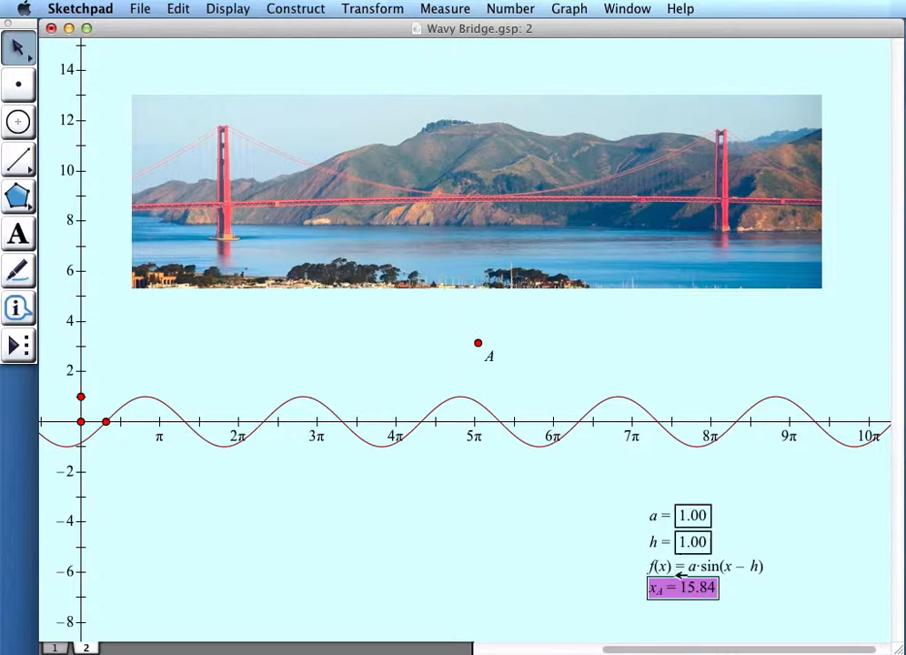
left_click(556, 526)
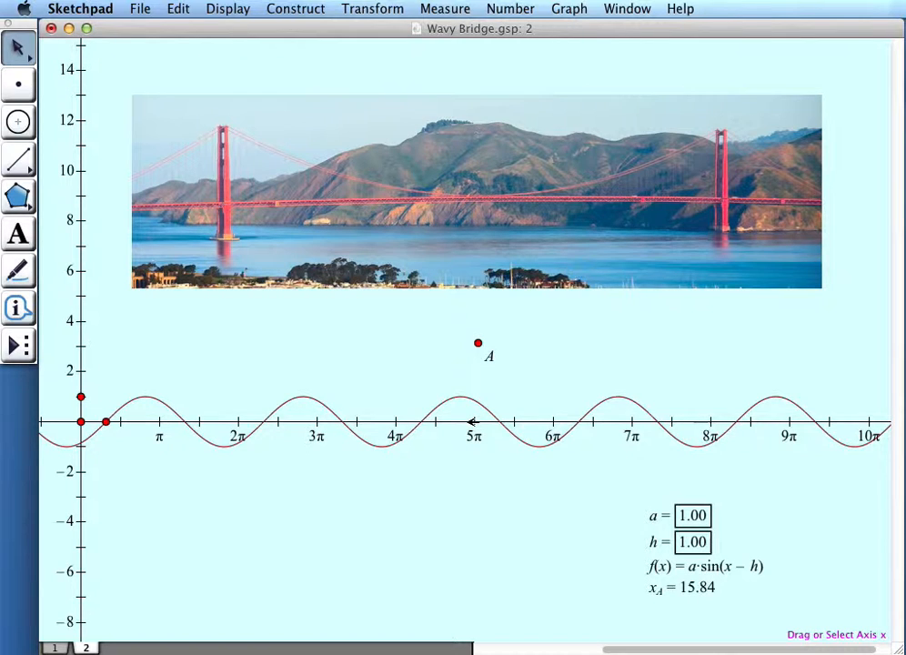
Plot the measured abscissa of point A as a point on the x-axis, and move A to about x = 18.10
left_click(471, 422)
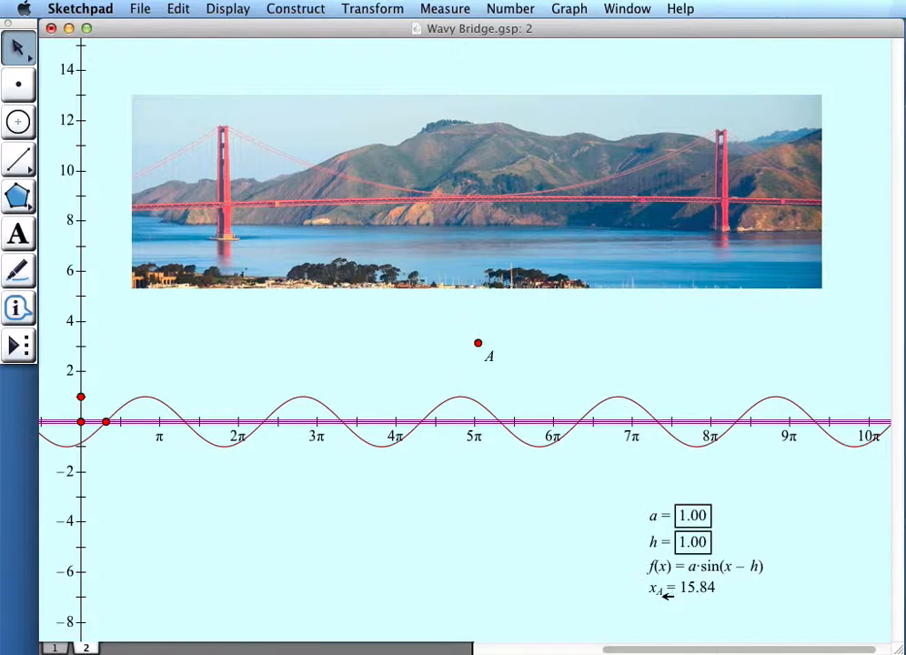
left_click(677, 591)
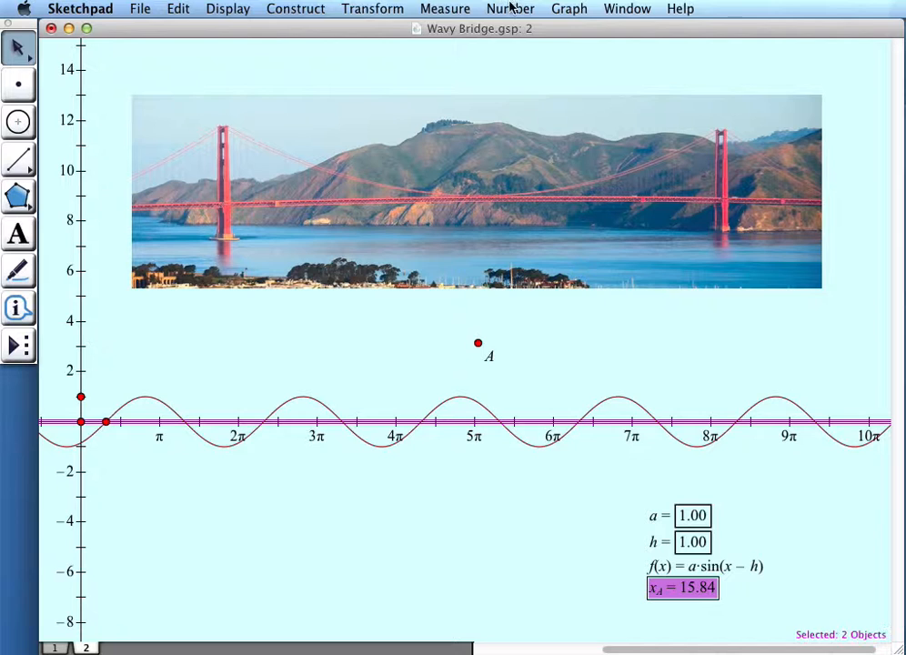
left_click(571, 9)
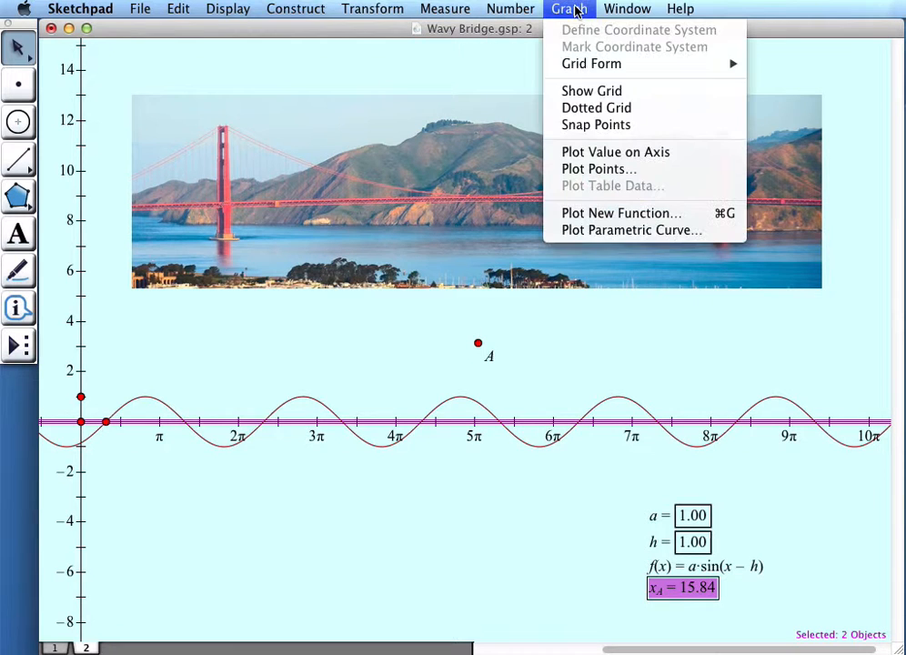
left_click(621, 150)
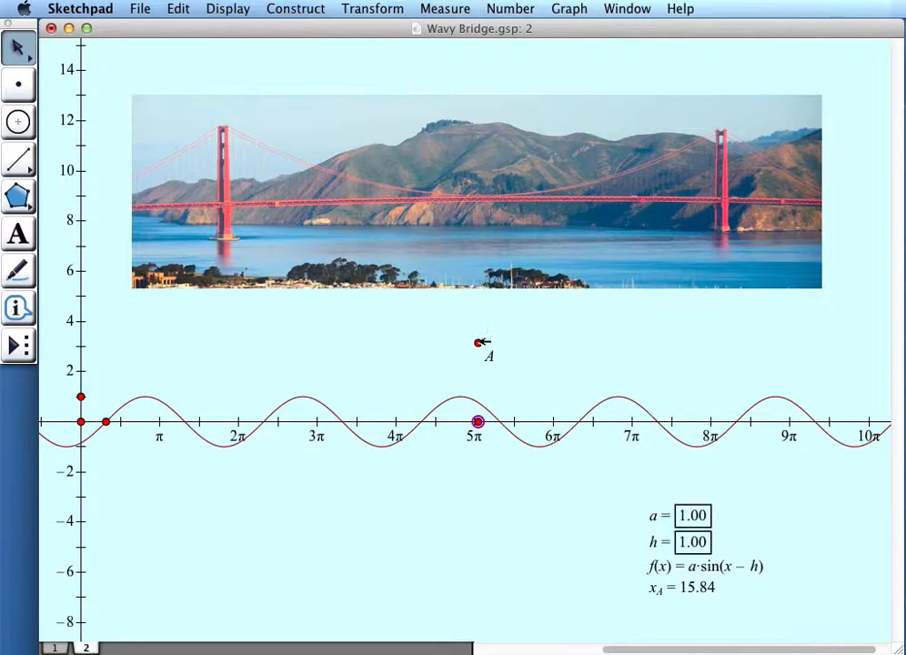
left_click_drag(481, 342, 546, 347)
left_click(576, 375)
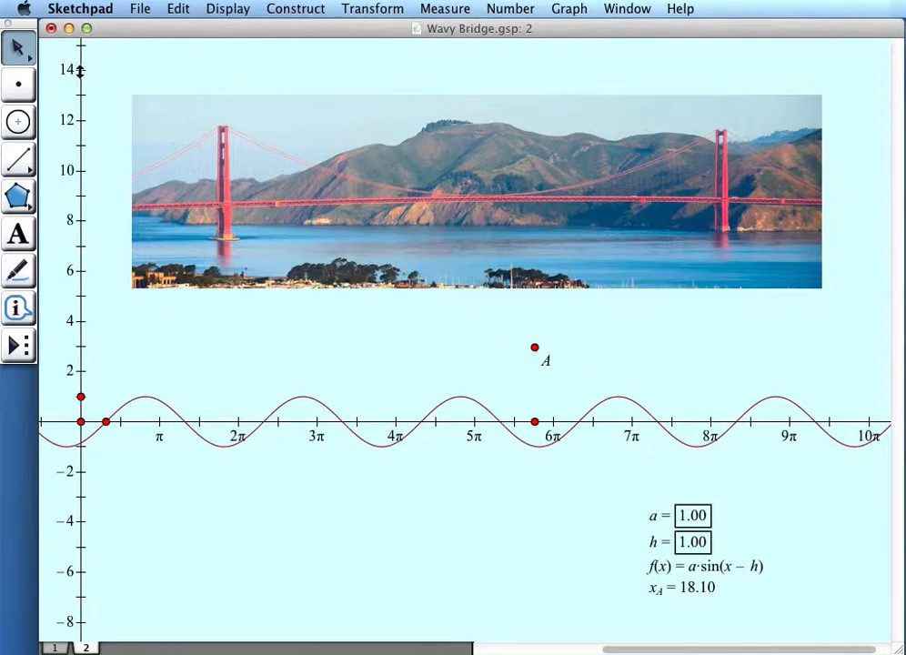
Calculate the function value f(xA) from the sine function and point A's abscissa
left_click(510, 8)
left_click(504, 56)
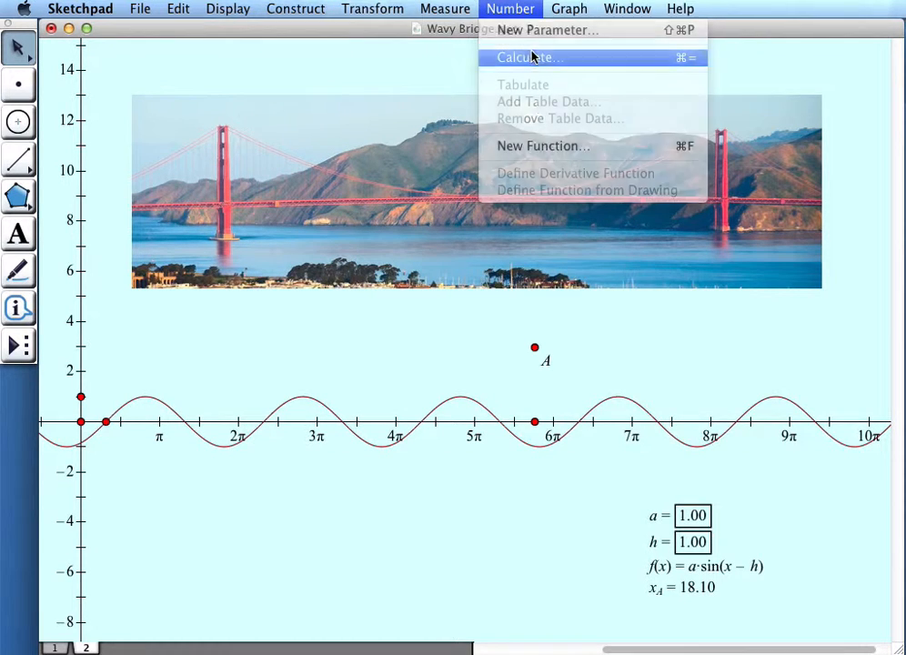
left_click_drag(660, 364, 223, 358)
left_click(711, 567)
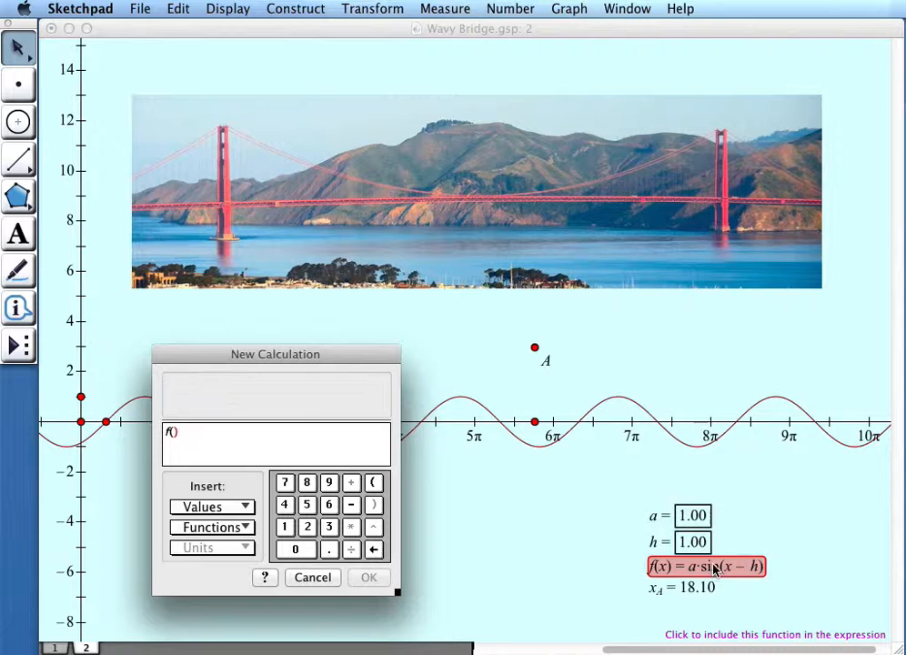
left_click(702, 589)
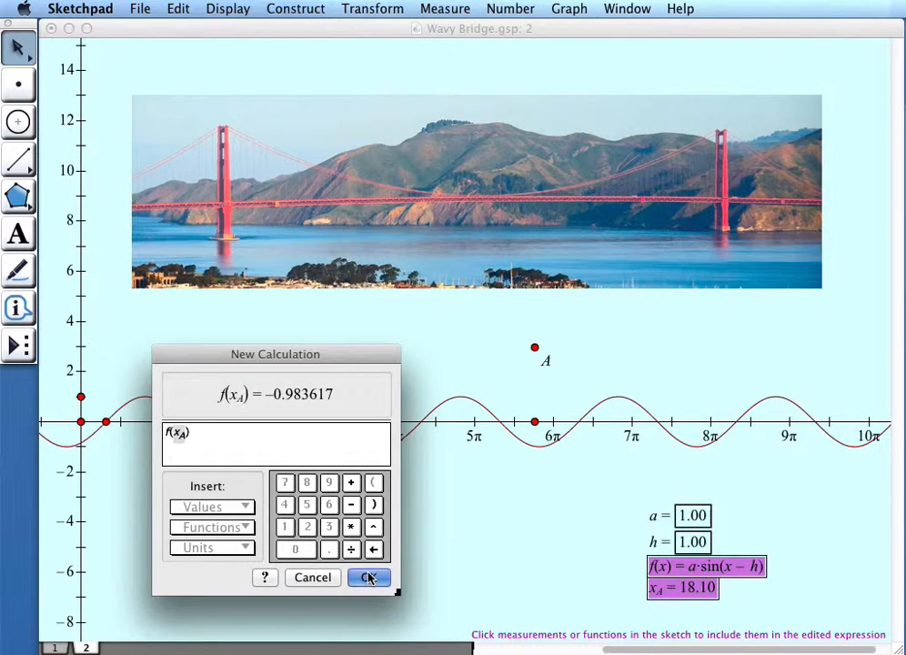
left_click(369, 578)
left_click(575, 561)
Plot the abscissa of A and the calculated f(xA) as an (x, y) point on the sine curve
left_click(662, 587)
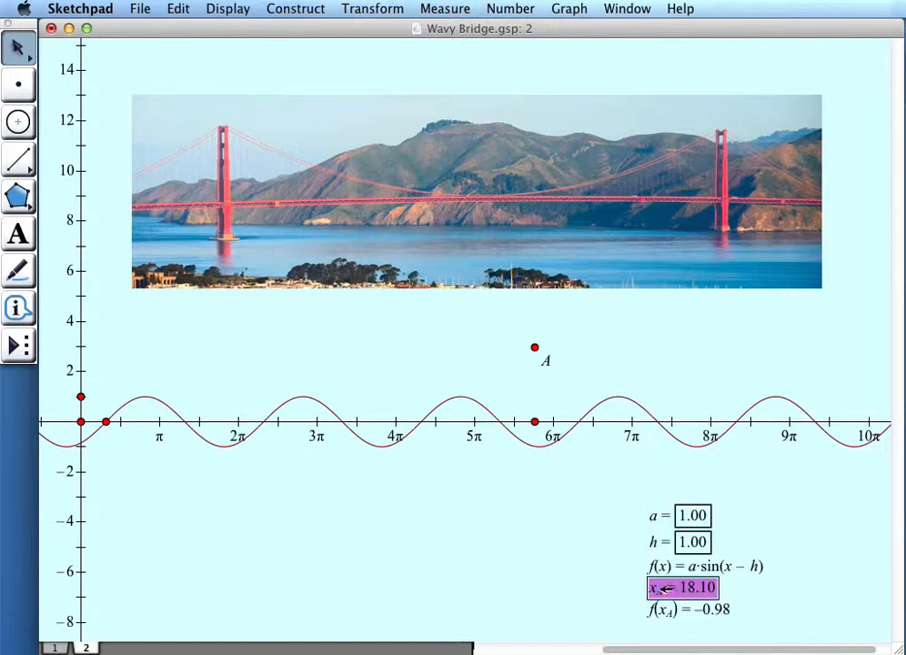
left_click(677, 611)
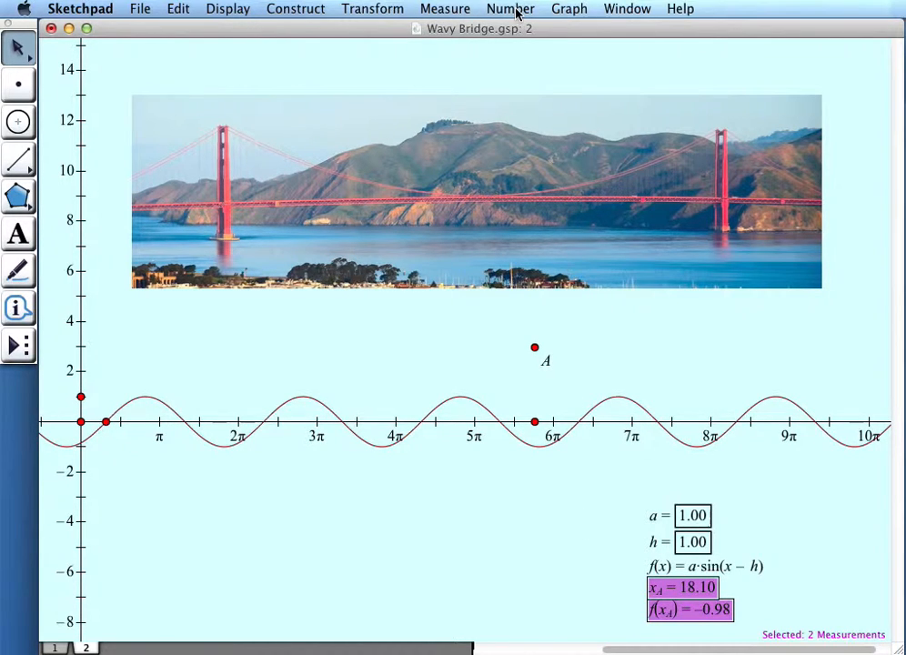
left_click(574, 9)
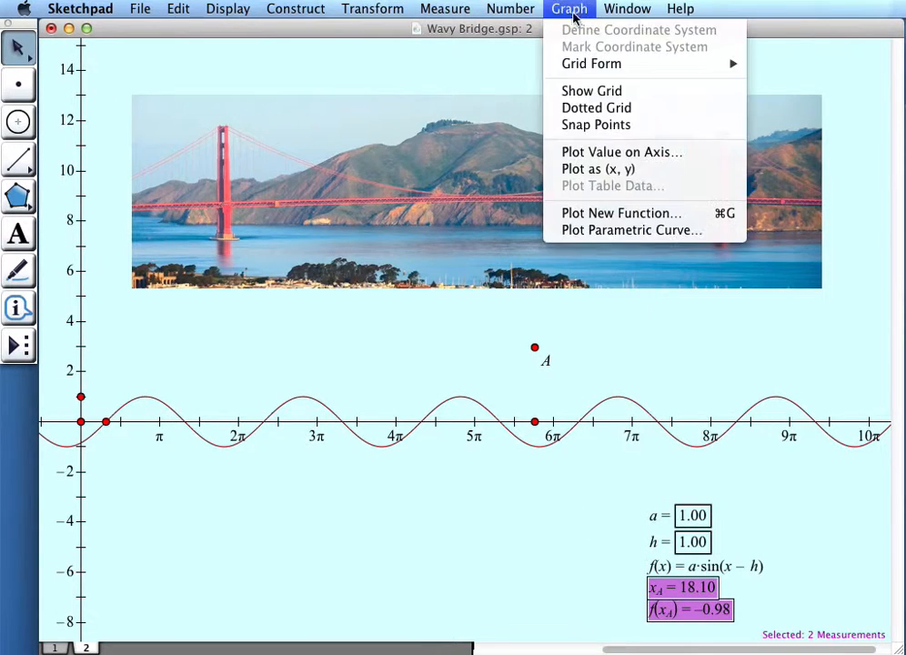
left_click(649, 171)
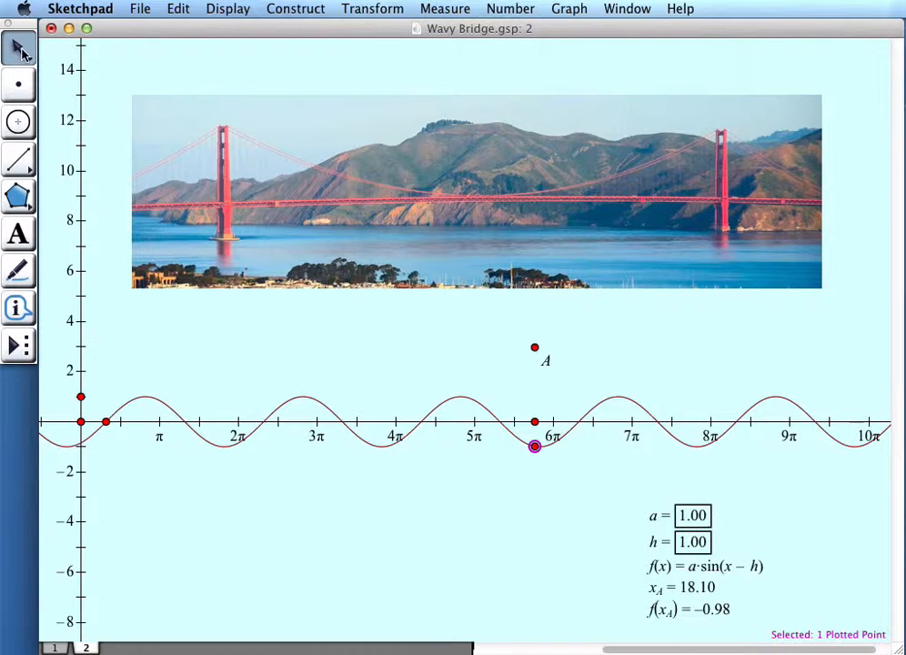
left_click(532, 437)
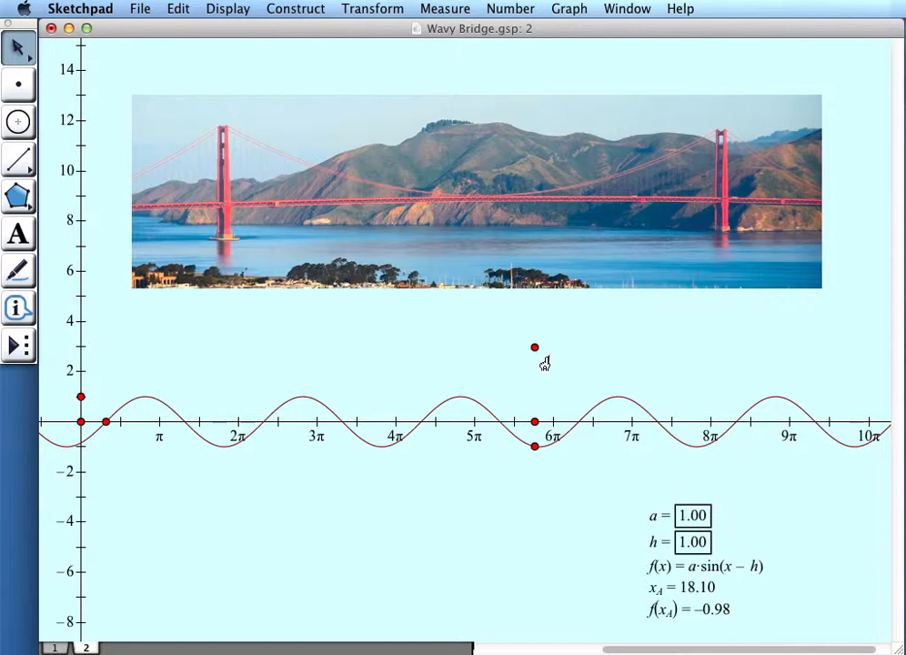
Translate point A by the marked vector from the x-axis point to the plotted curve point, and shift A slightly to about x = 17.89
left_click_drag(542, 361, 546, 348)
left_click(544, 349)
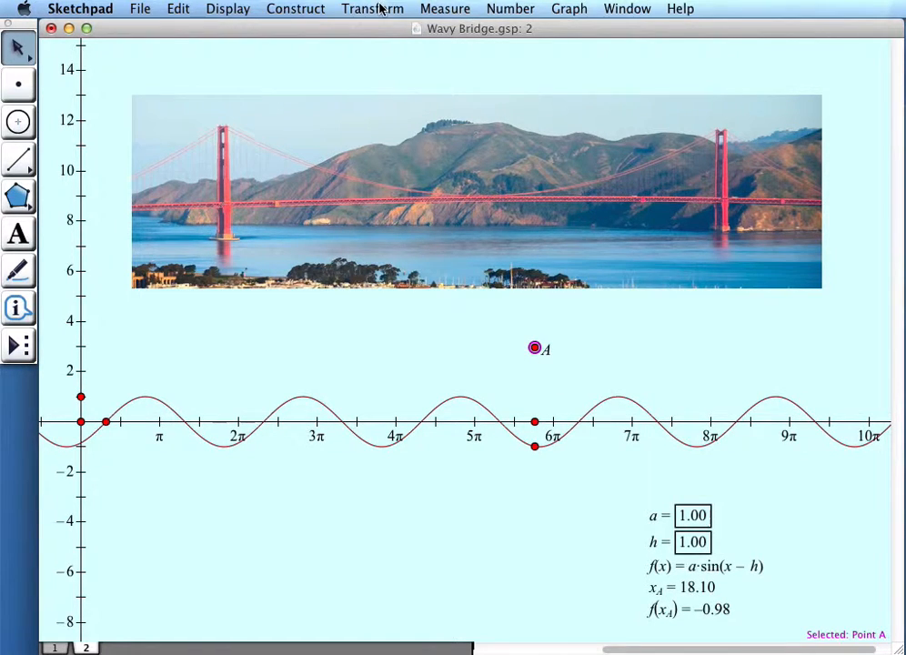
left_click(375, 9)
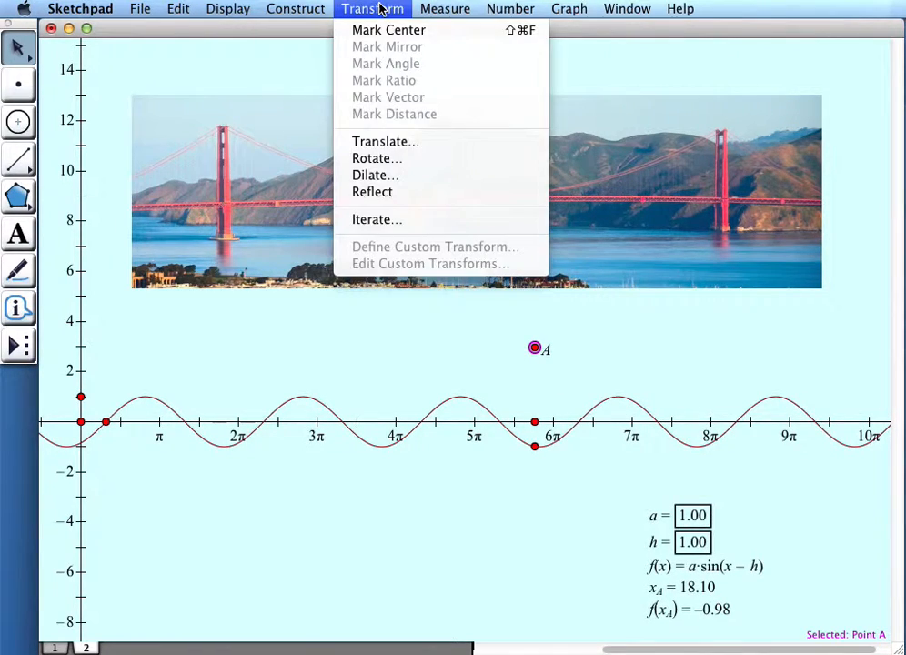
left_click(420, 143)
left_click(535, 446)
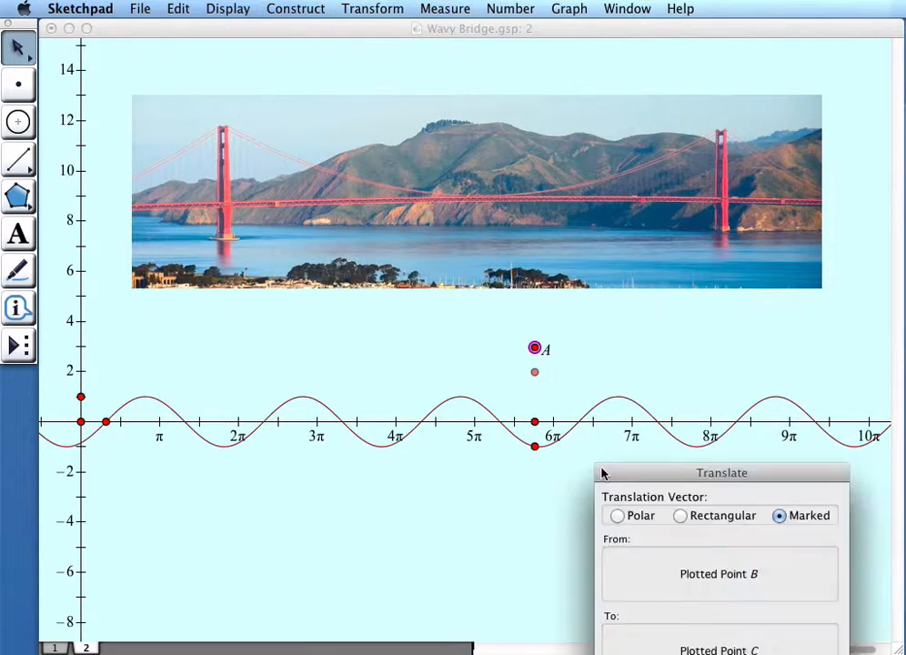
left_click_drag(600, 470, 178, 298)
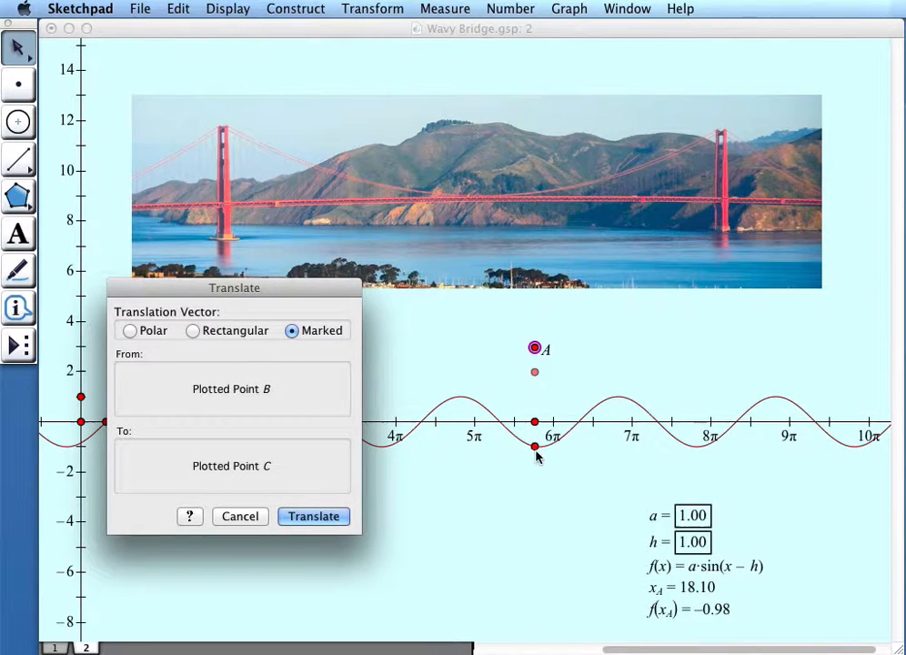
left_click(313, 517)
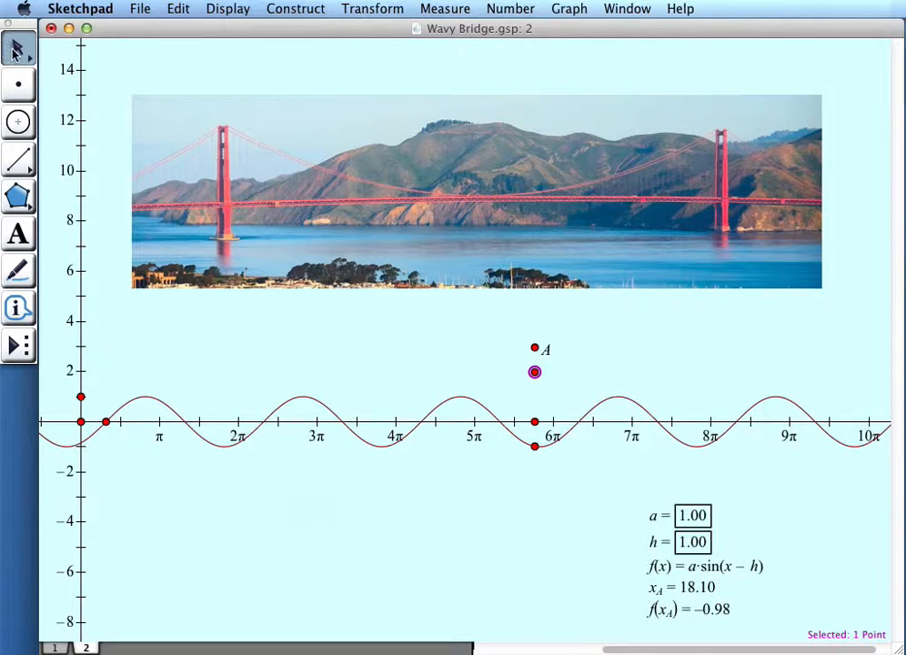
left_click(582, 359)
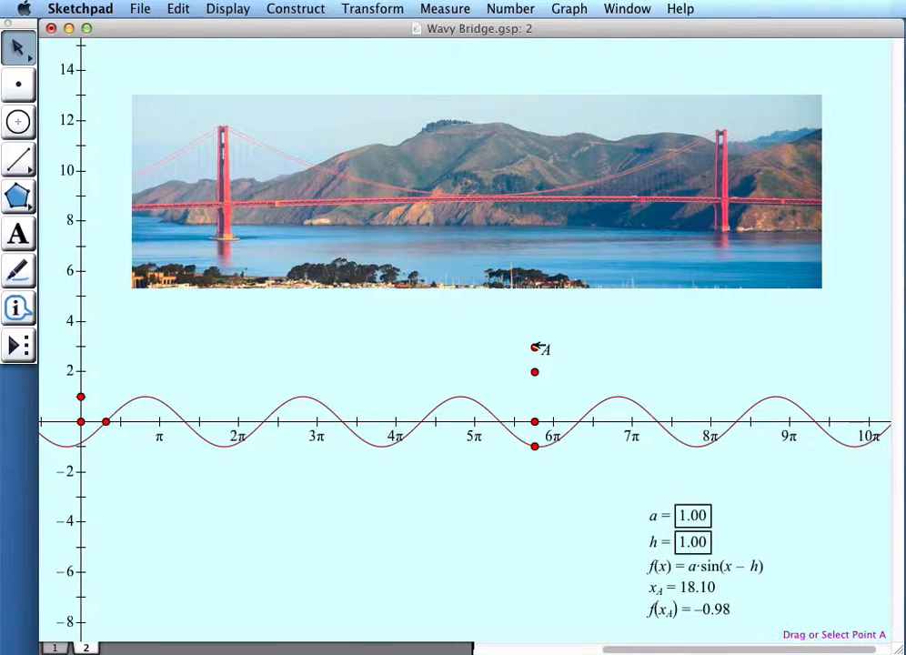
mouse_move(535, 348)
left_mouse_down()
mouse_move(610, 353)
mouse_move(516, 348)
mouse_move(530, 346)
left_mouse_up()
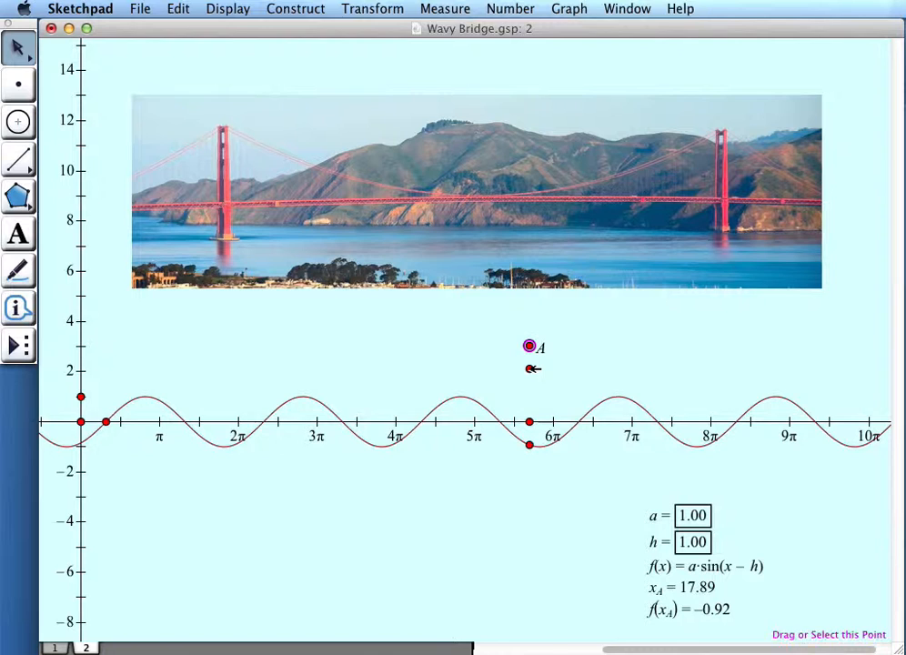
Define a custom transform named Wave that takes point A to its translated image
left_click(529, 368)
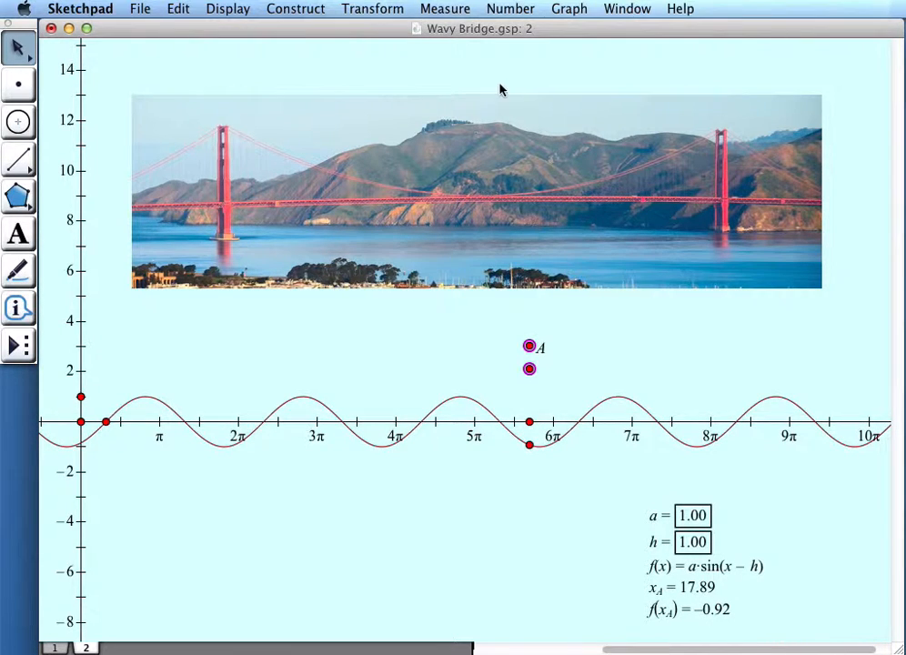
left_click(370, 13)
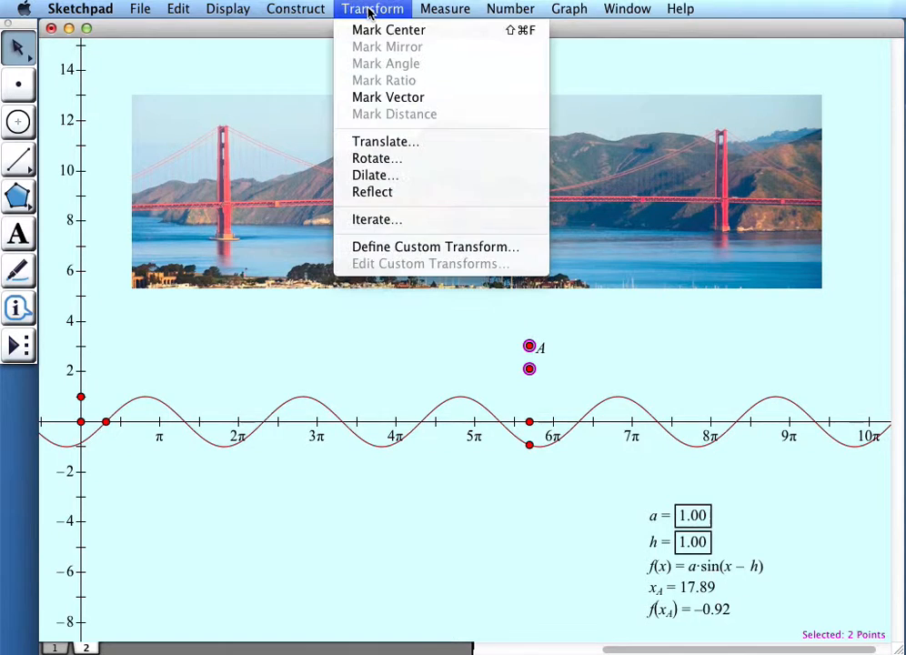
left_click(432, 252)
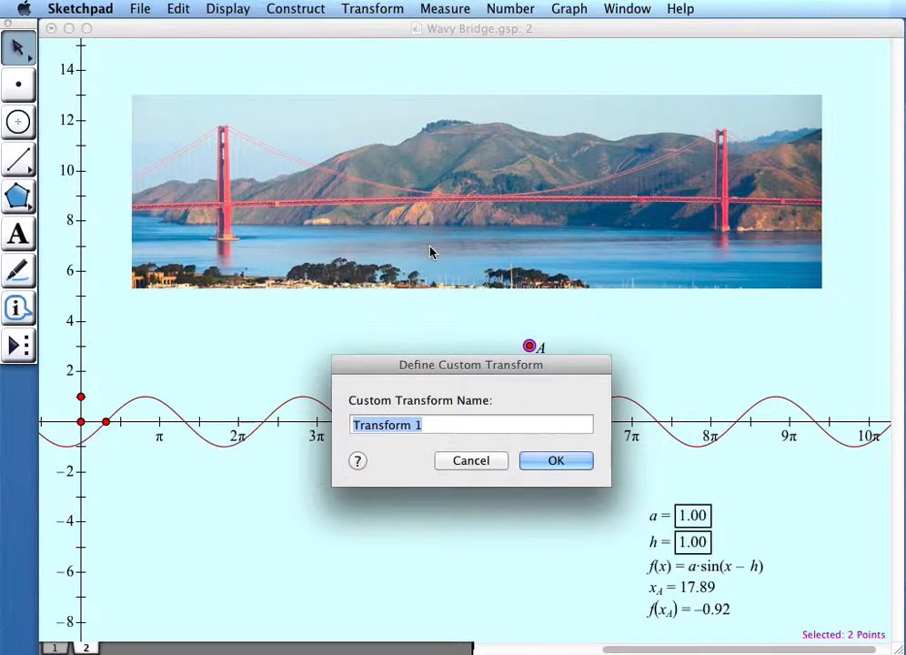
type("Wave")
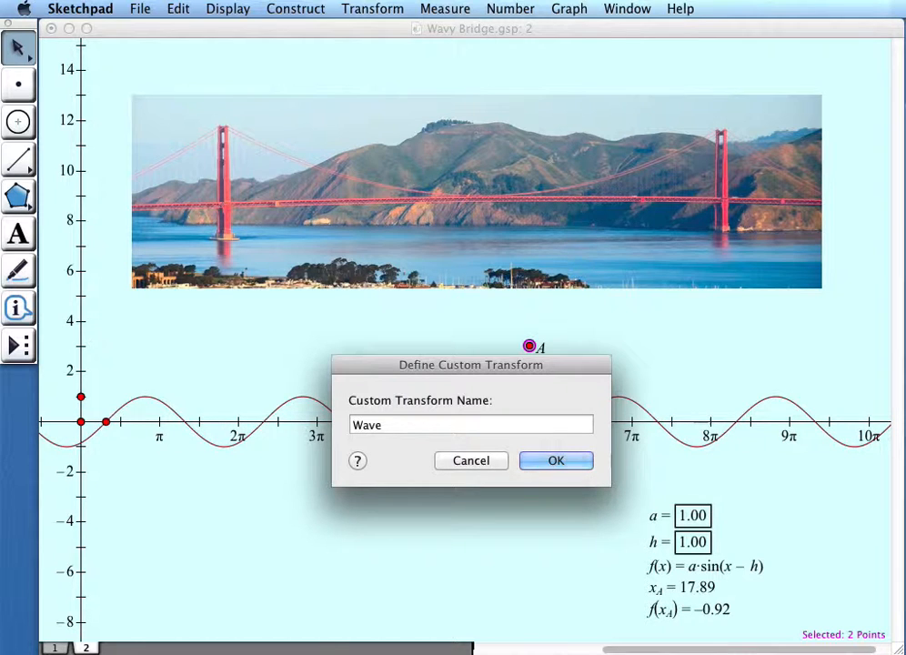
key("Return")
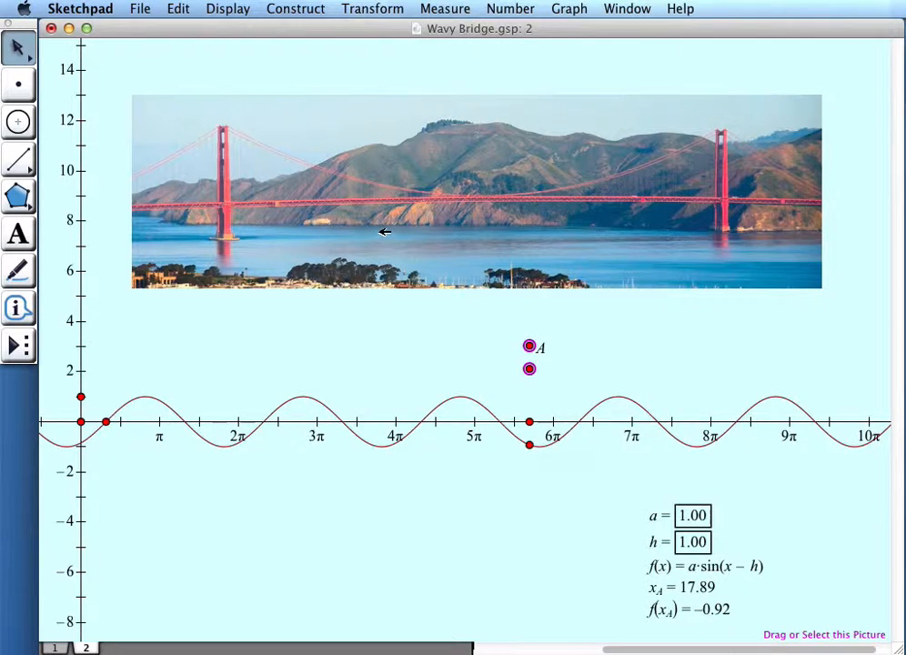
Apply the Wave transform to the Golden Gate Bridge picture
left_click(457, 232)
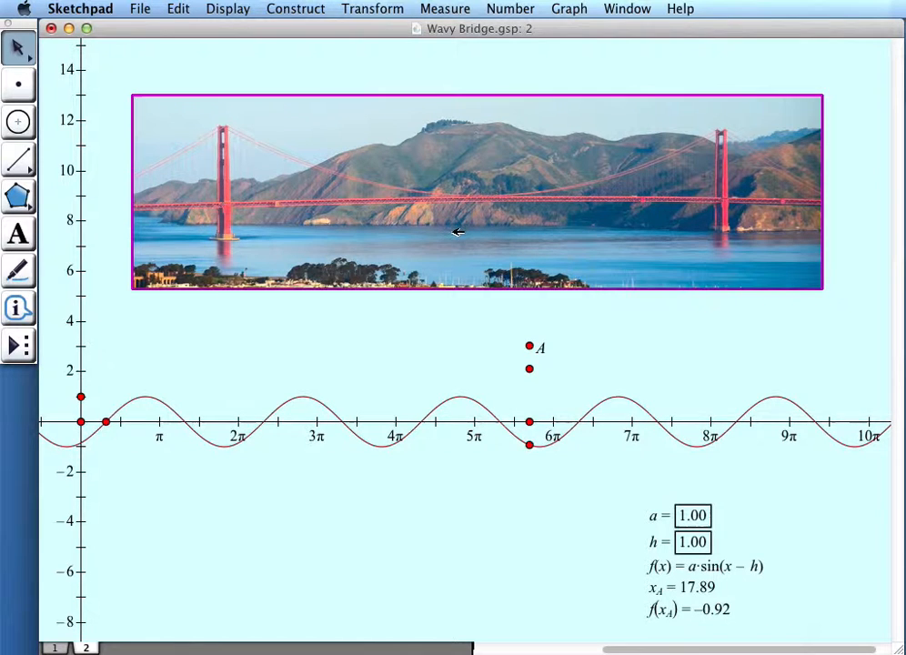
left_click(398, 11)
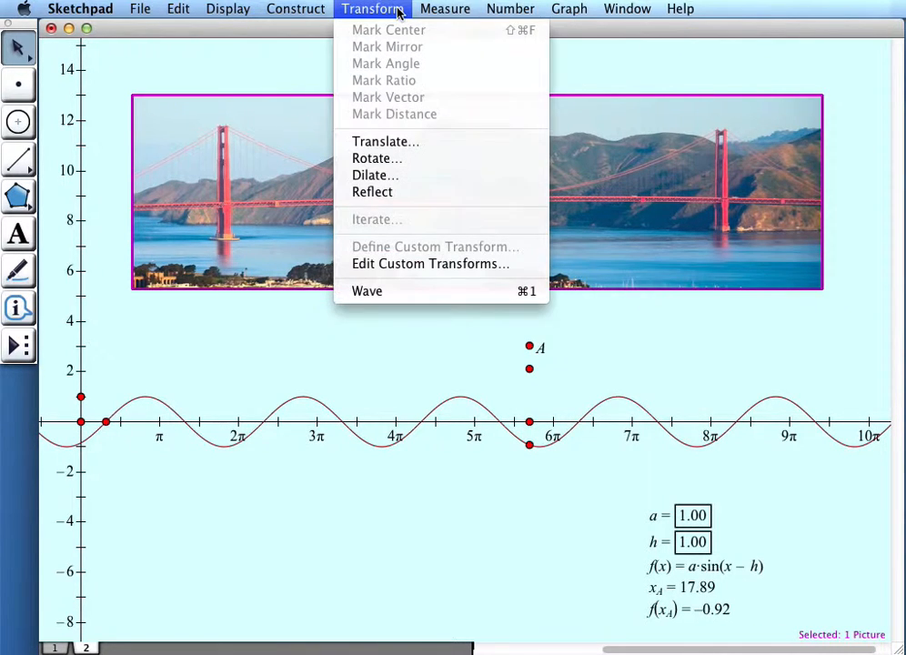
left_click(415, 291)
left_click(289, 376)
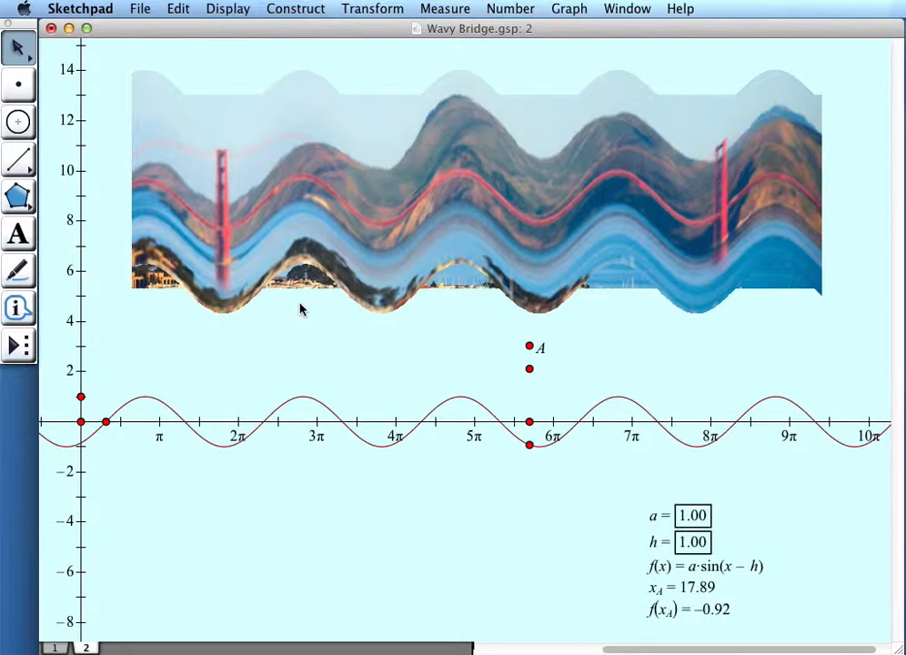
Hide the original, untransformed bridge picture
left_click(300, 278)
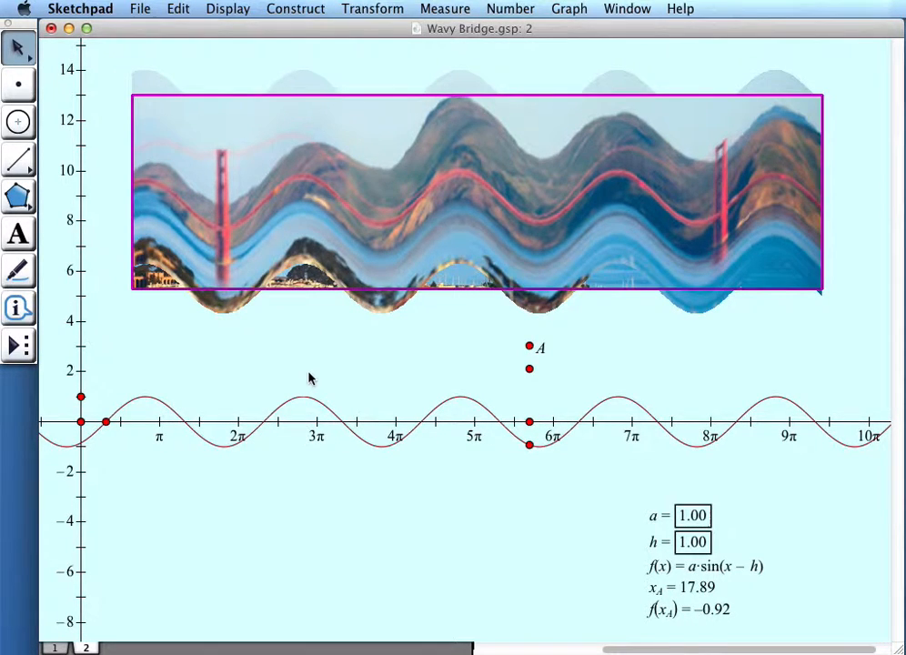
left_click(228, 8)
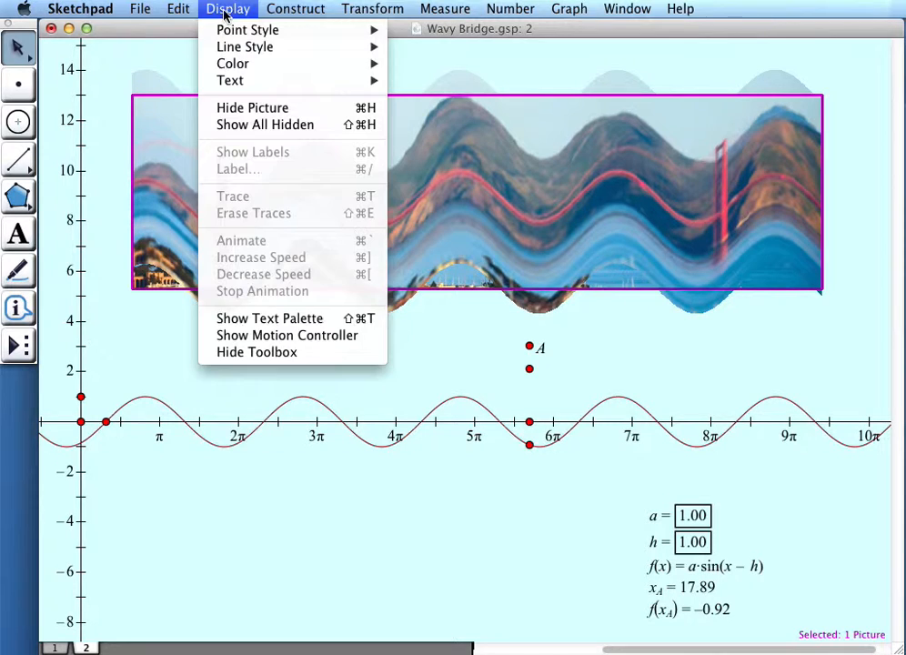
left_click(247, 110)
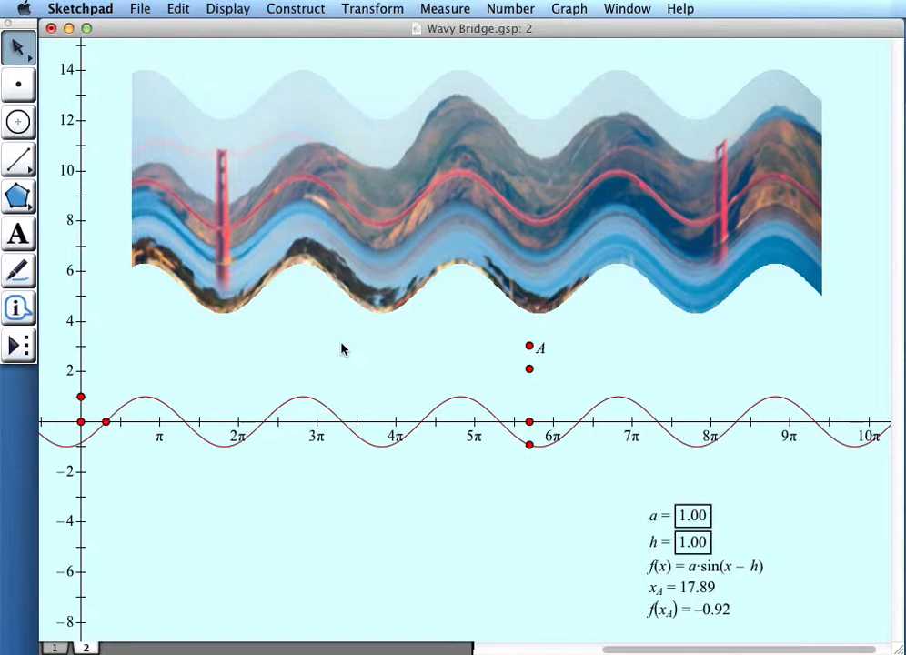
Set the transformed picture's number of plot samples to 100000
right_click(535, 236)
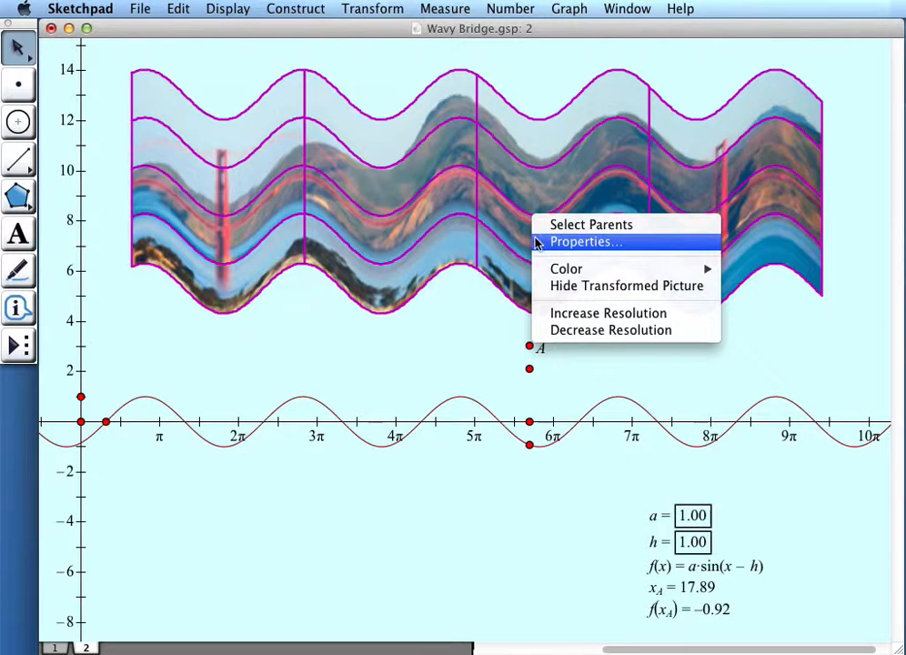
left_click(598, 245)
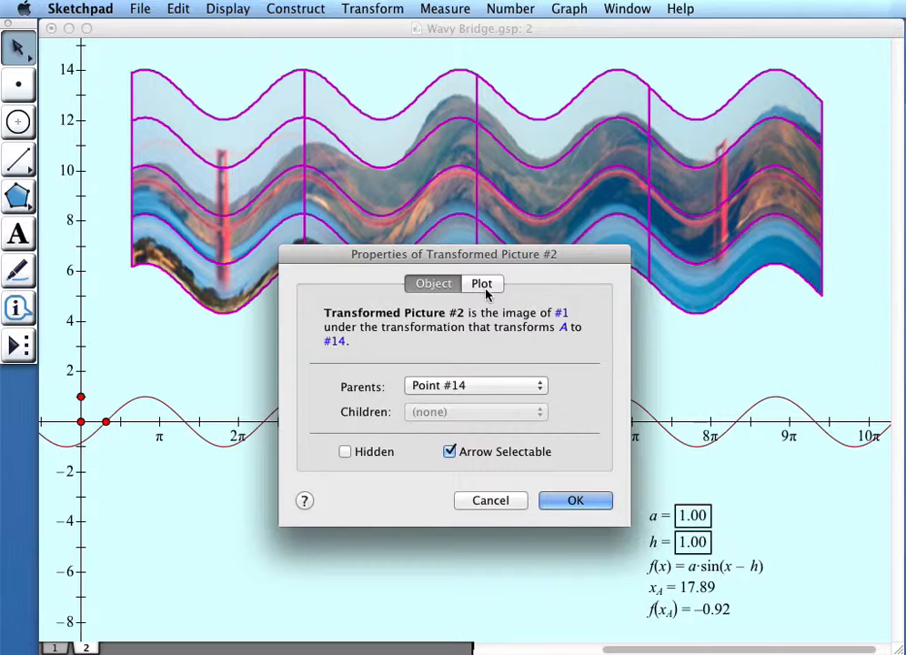
left_click(482, 284)
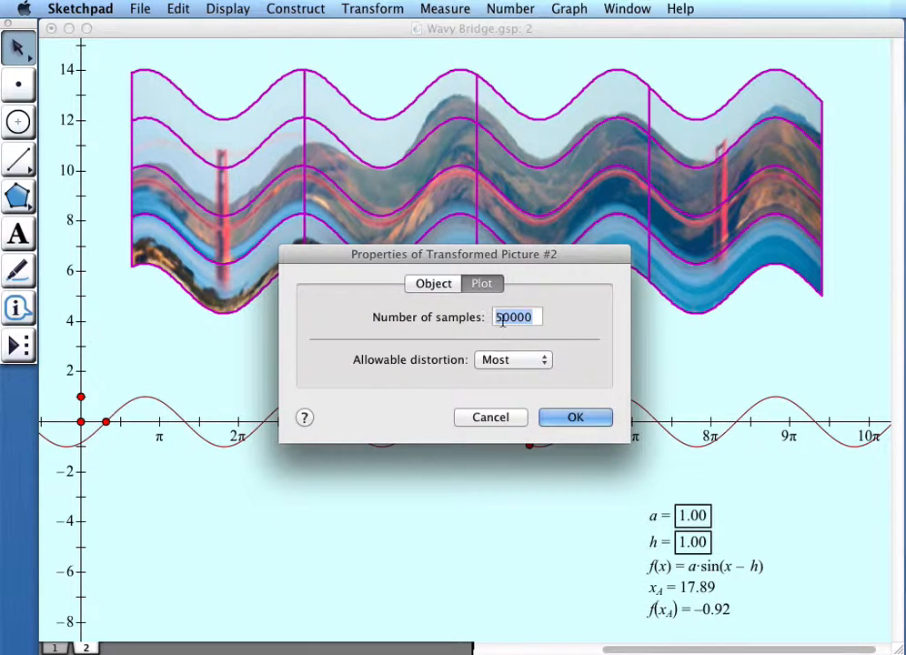
left_click_drag(502, 320, 484, 320)
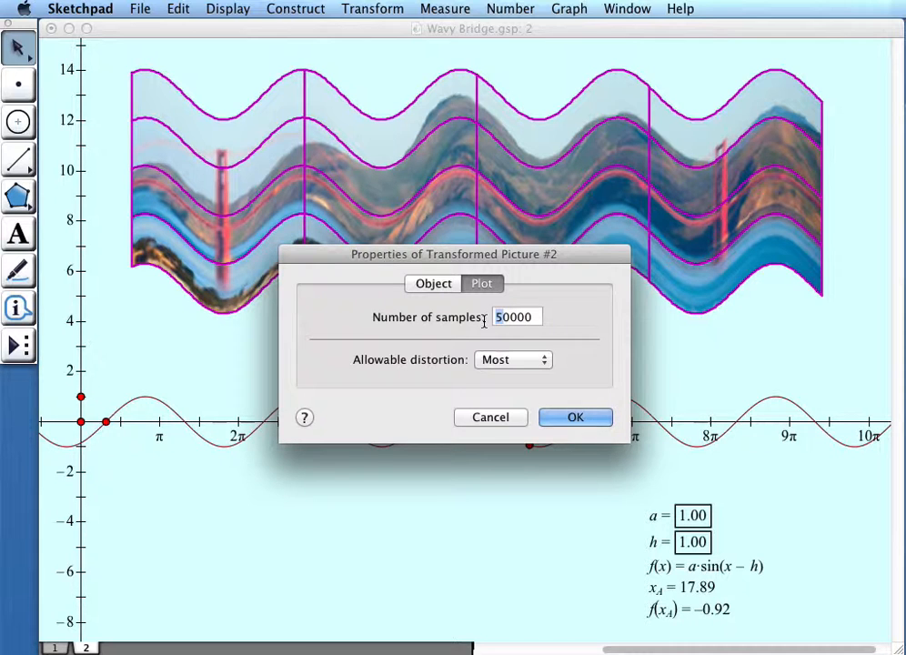
type("10")
key("Return")
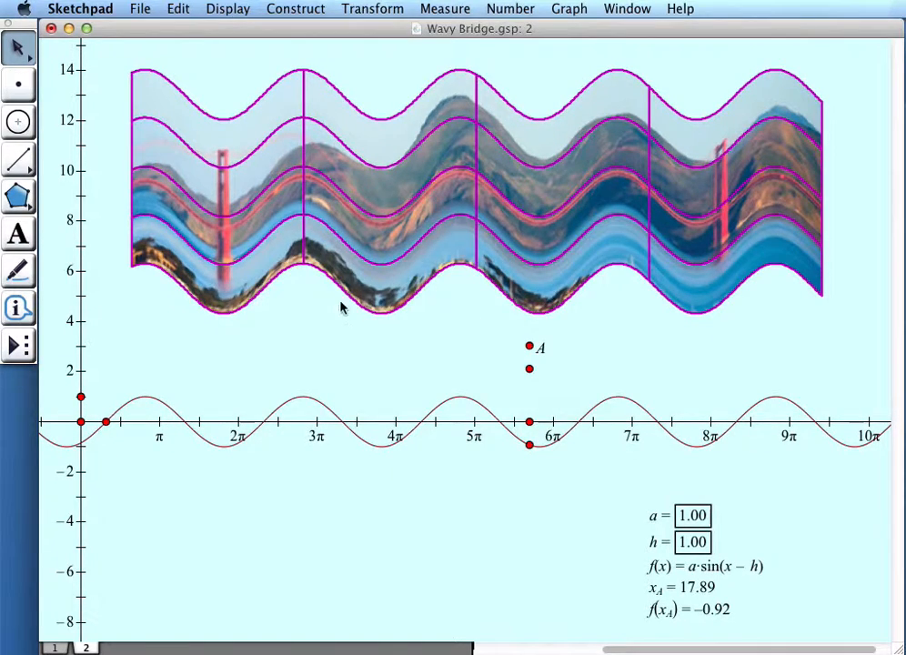
left_click(352, 393)
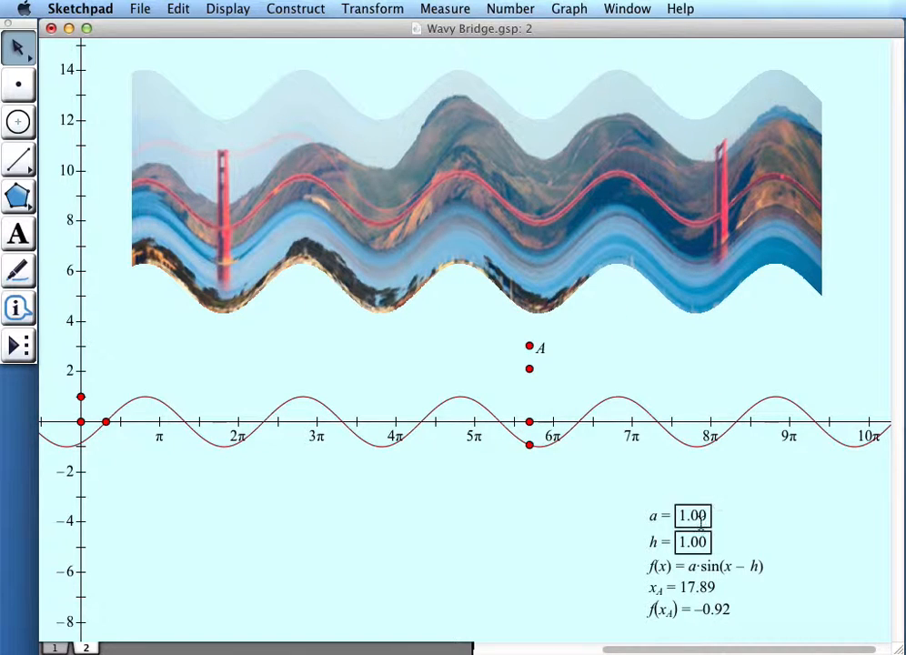
Set parameter a to 0.5
left_click(696, 515)
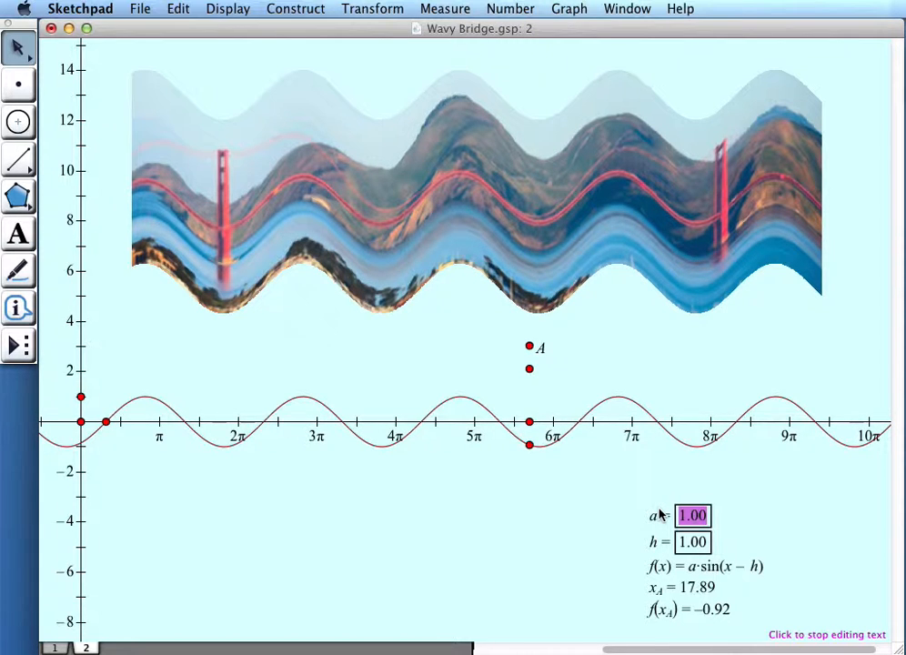
type(".5")
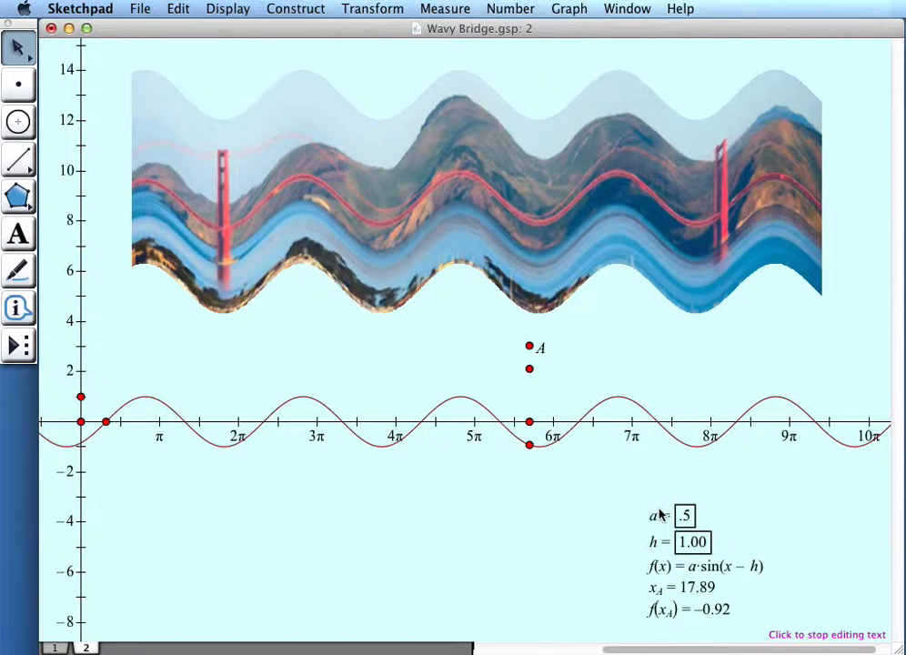
left_click(661, 515)
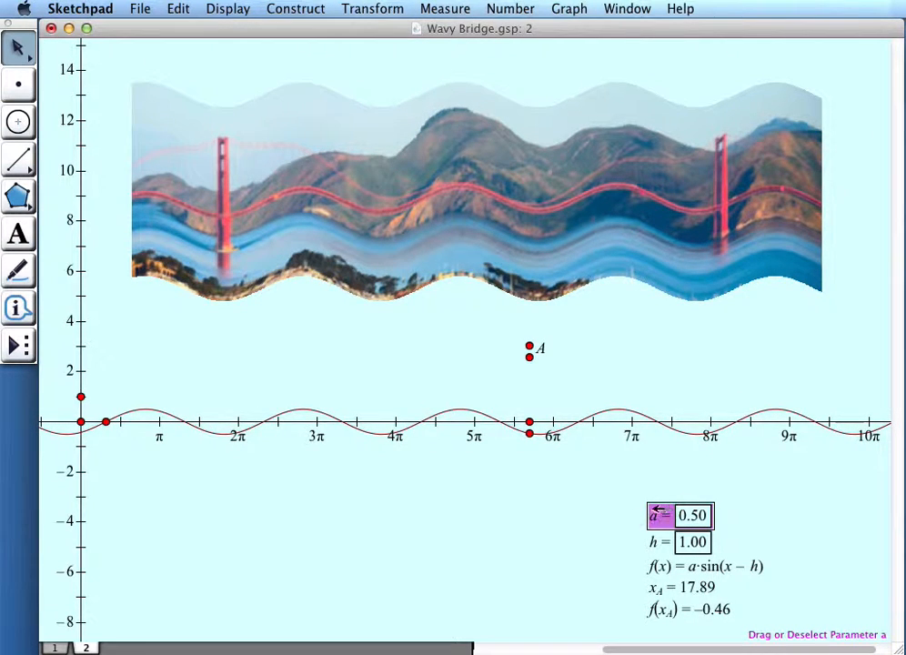
left_click(626, 571)
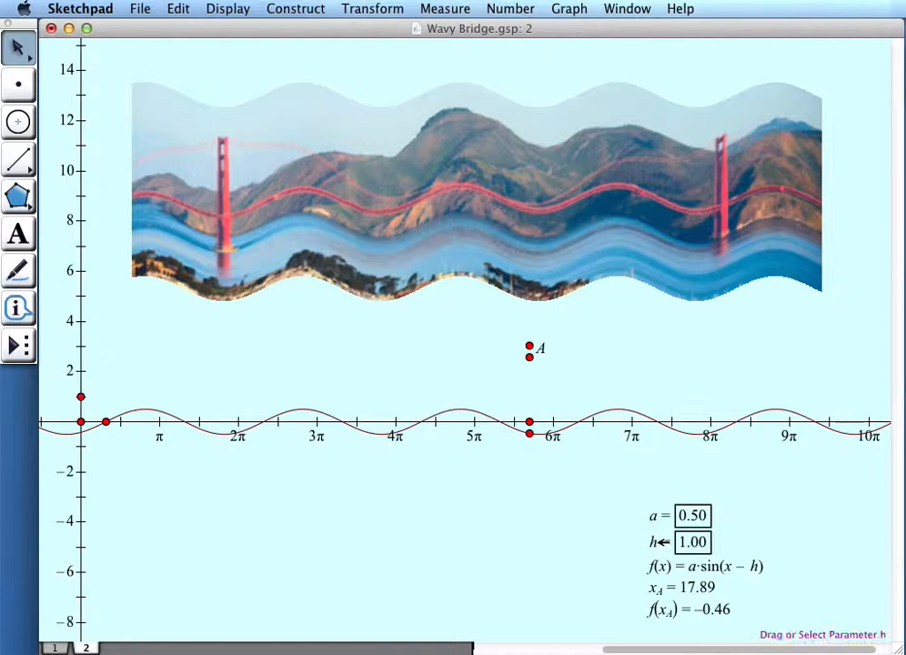
Create an animation action button for parameter h, changing its value continuously by π units per 1.0 sec
left_click(655, 543)
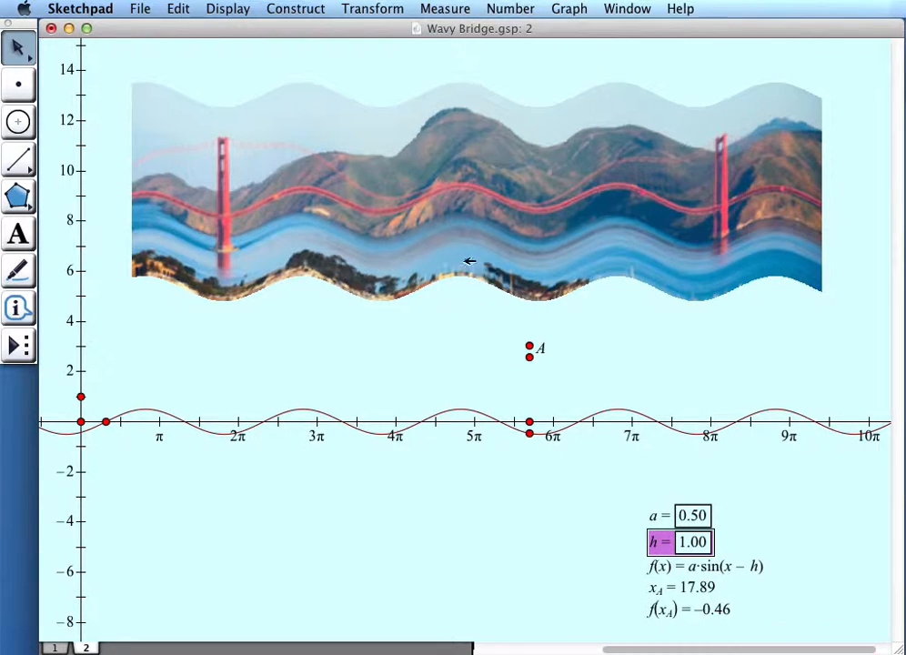
left_click(191, 11)
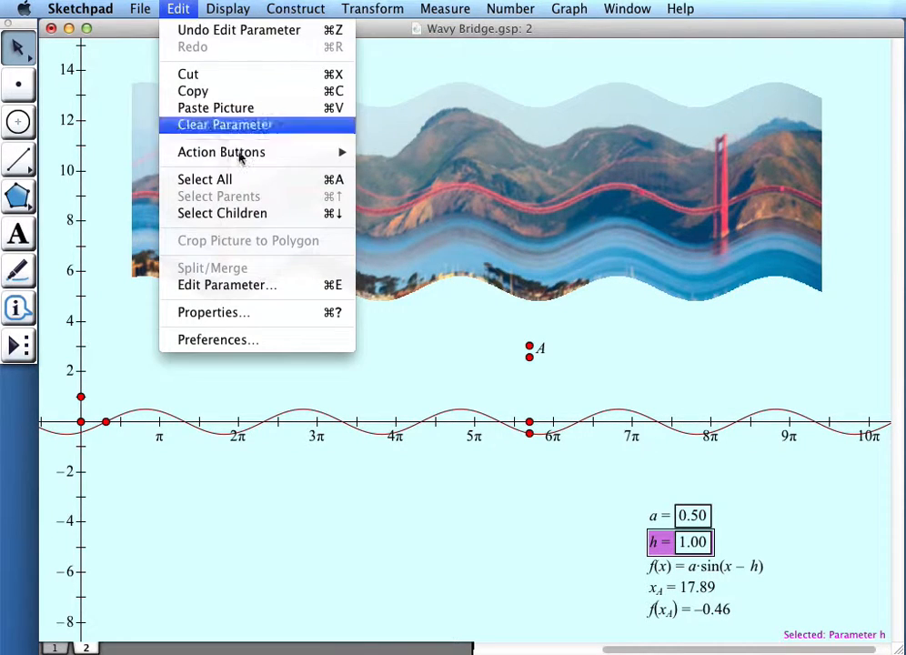
mouse_move(247, 156)
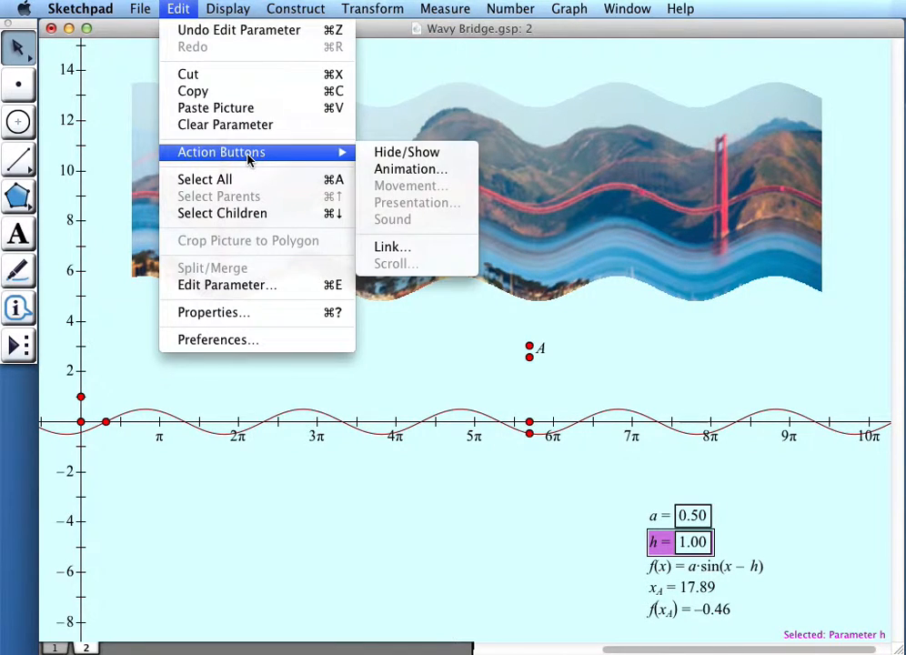
left_click(436, 170)
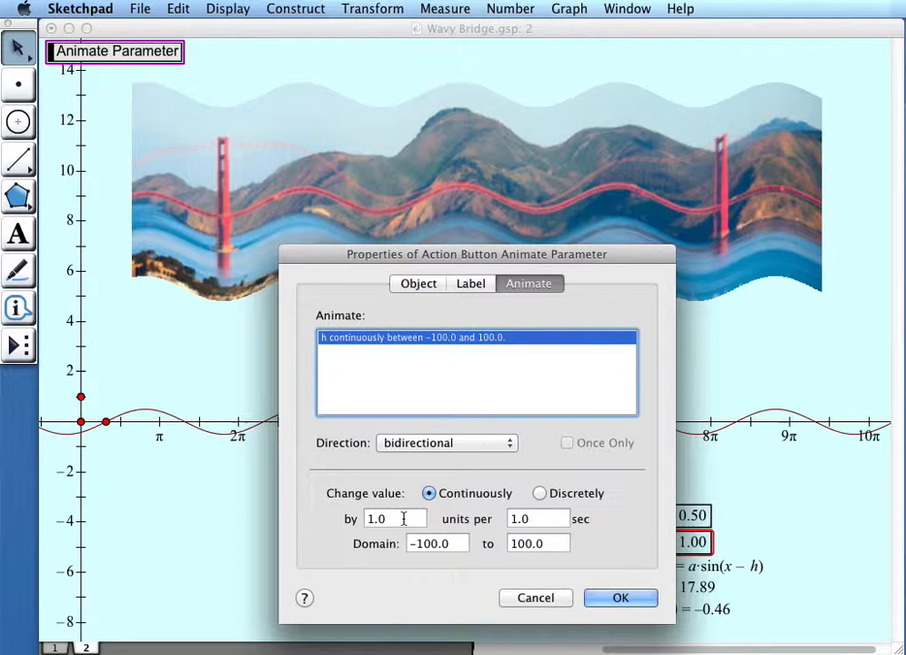
left_click_drag(406, 519, 349, 518)
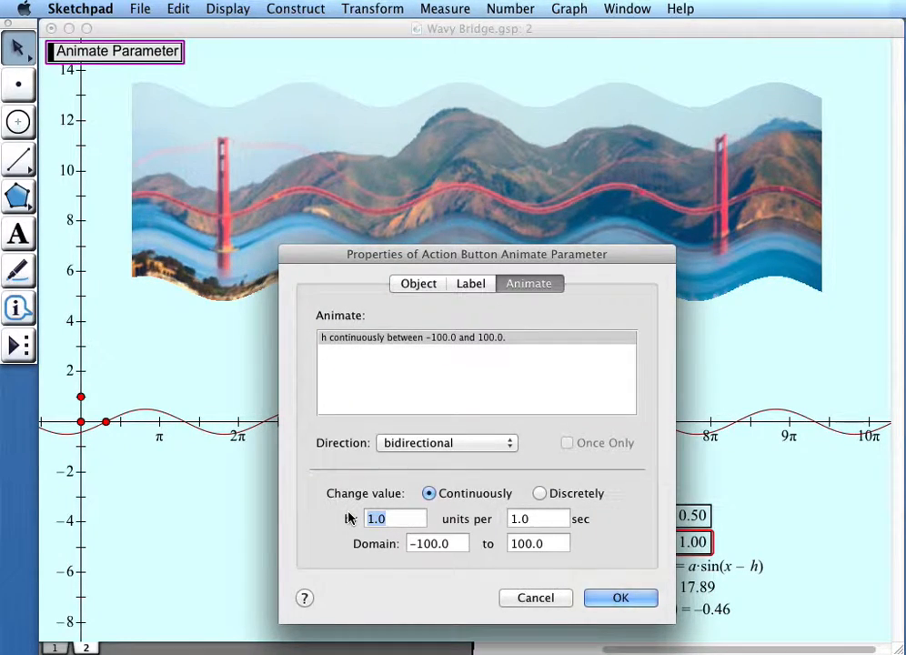
type("π")
Set the animation's domain from 0 to 2π and its direction to increasing, and accept the button's properties
left_click_drag(457, 544, 367, 546)
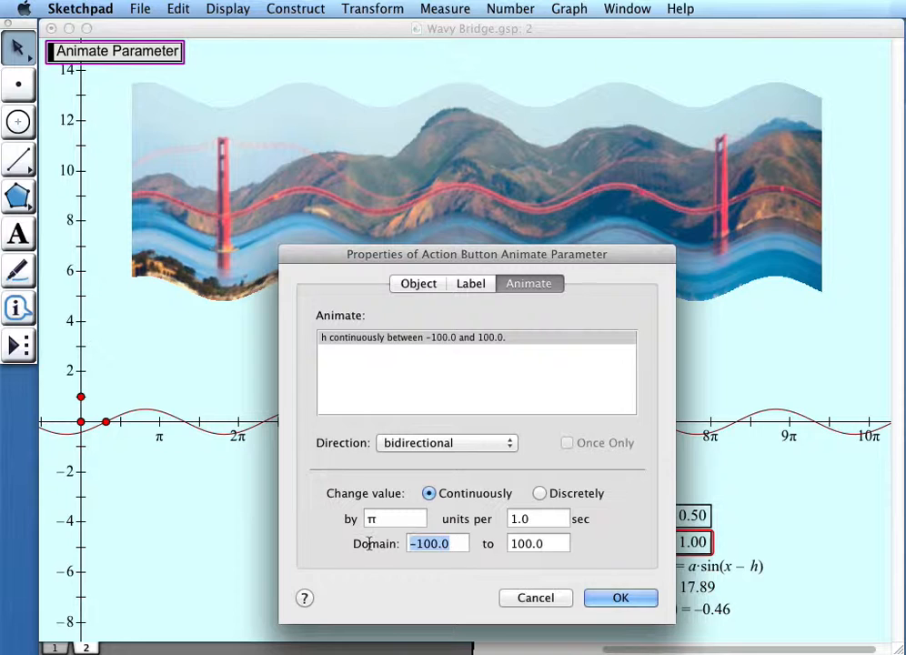
type("0.0")
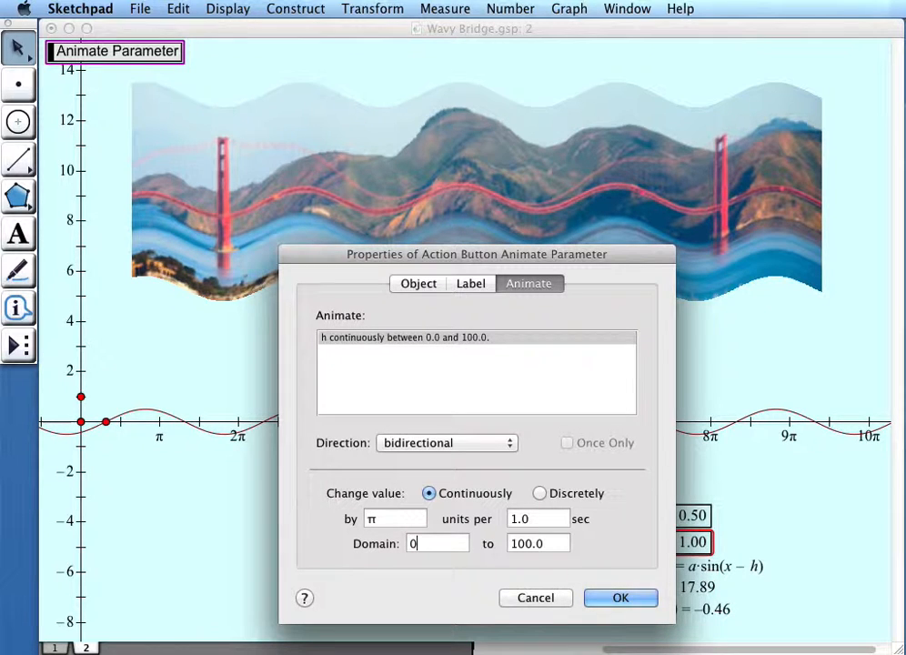
key("Tab")
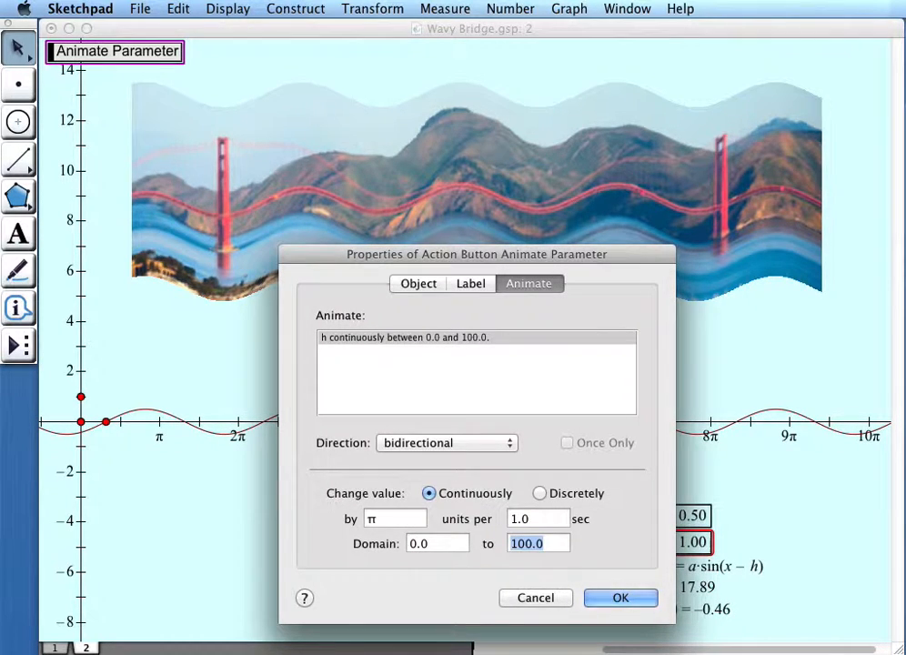
type("2π")
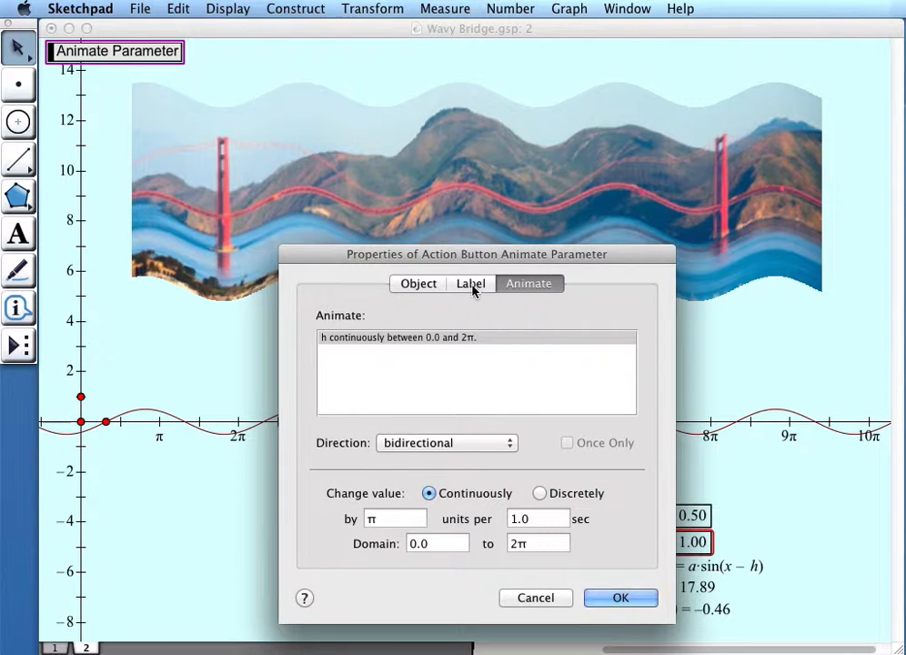
left_click(465, 443)
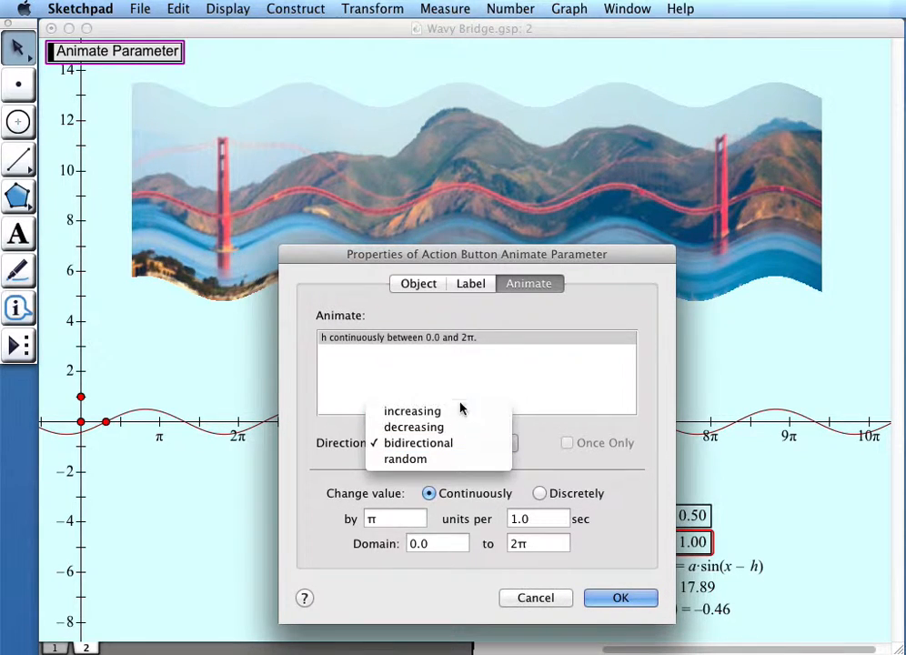
left_click(462, 412)
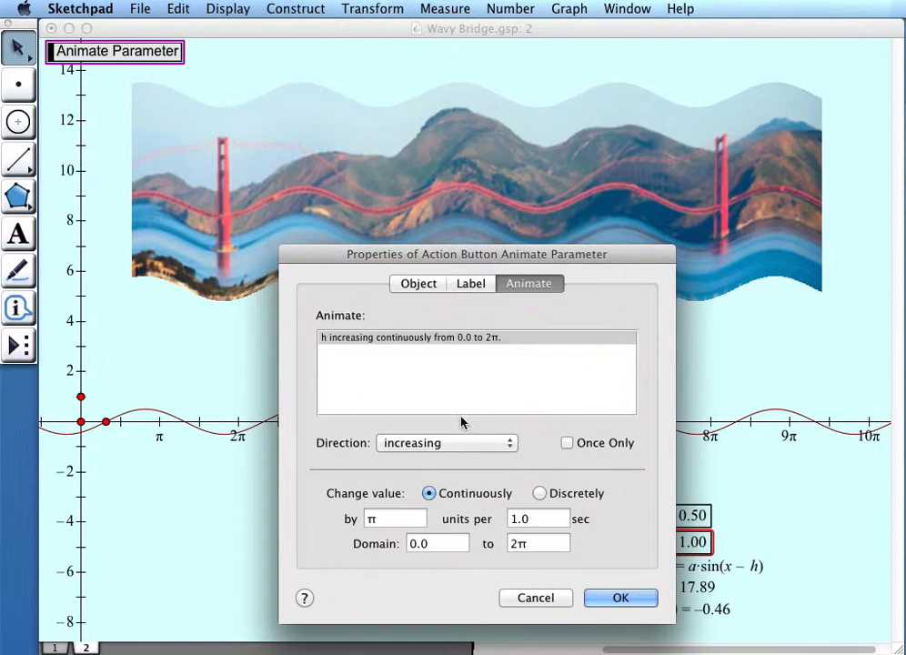
left_click(619, 598)
Move the Animate Parameter button to the empty area below the sine curve and start the animation
left_click(447, 550)
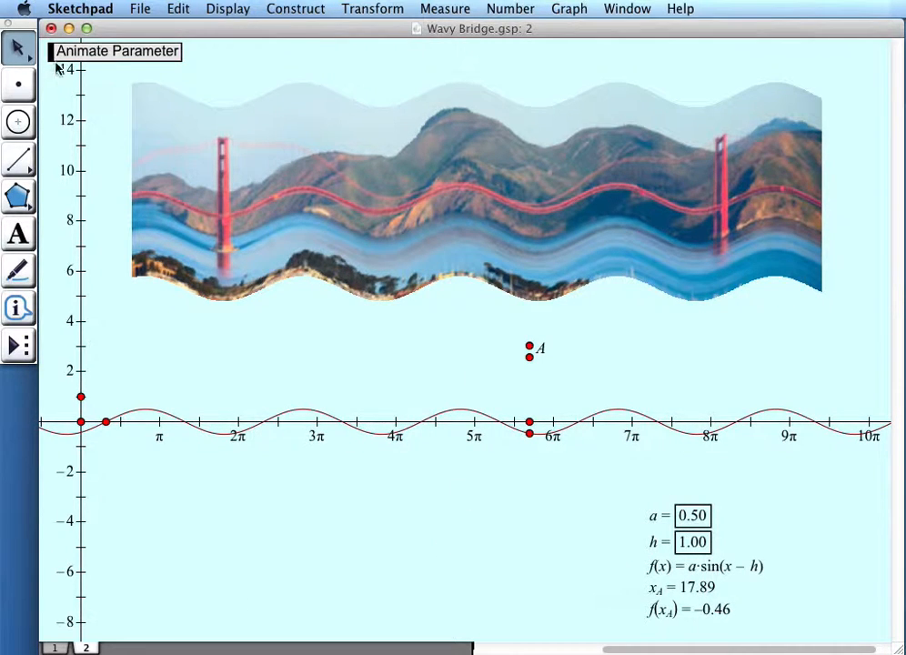
left_click_drag(52, 57, 329, 523)
left_click(372, 521)
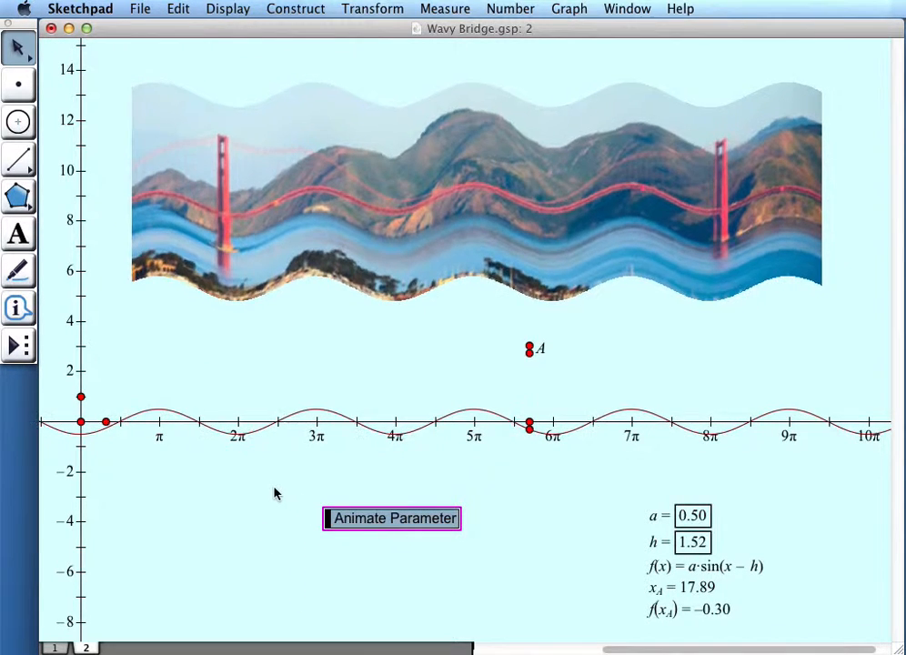